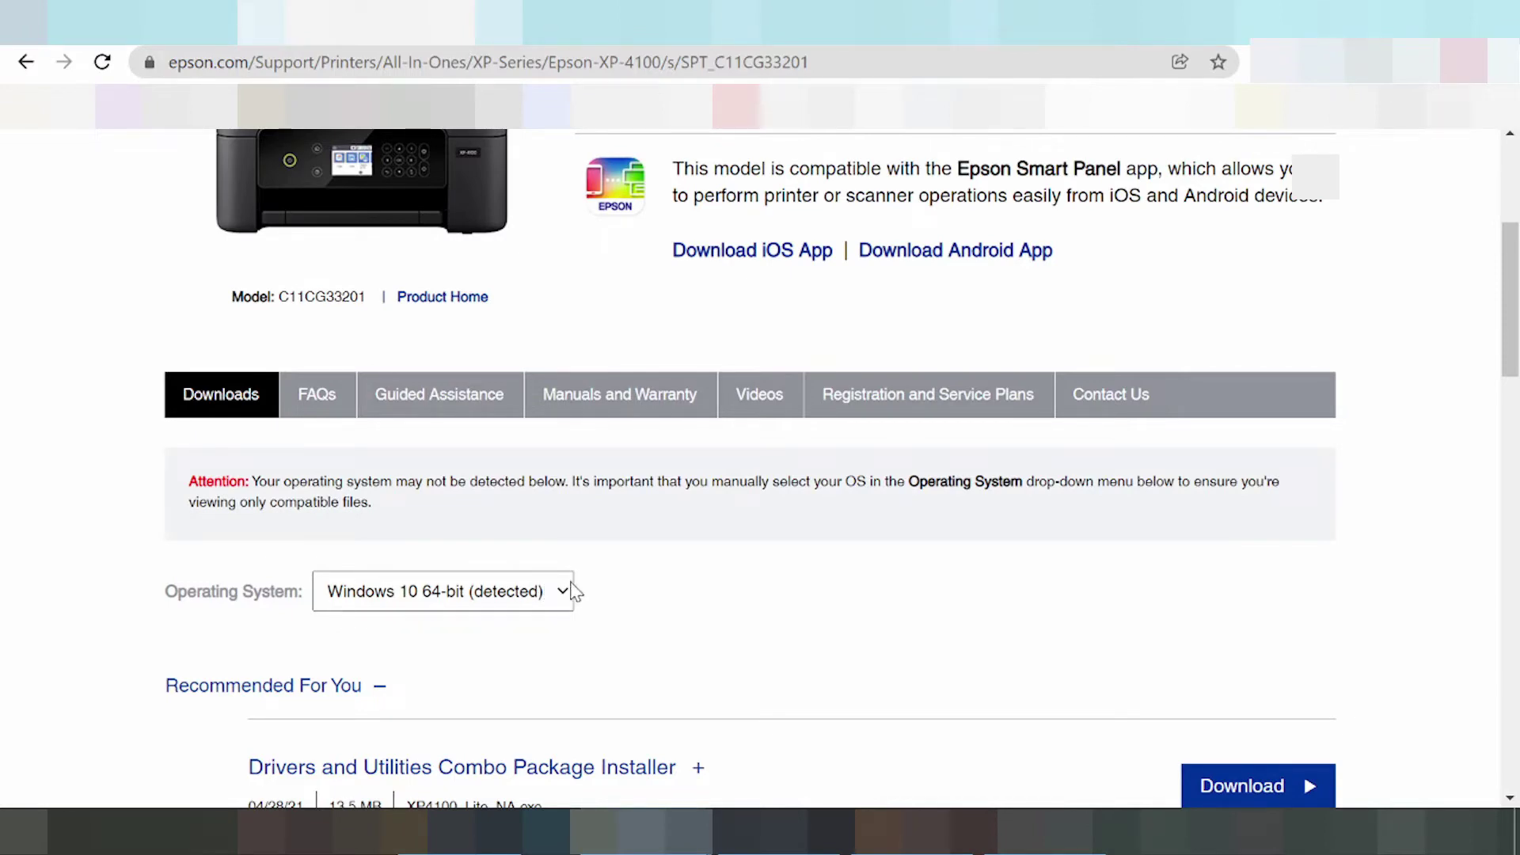
- Choose Windows 11 instead of Windows 10 64-bit from the XP-4100 Operating System list
{"action": "scroll", "coordinate": [560, 574], "scroll_direction": "down", "scroll_amount": 1}
{"action": "scroll", "coordinate": [560, 568], "scroll_direction": "down", "scroll_amount": 1}
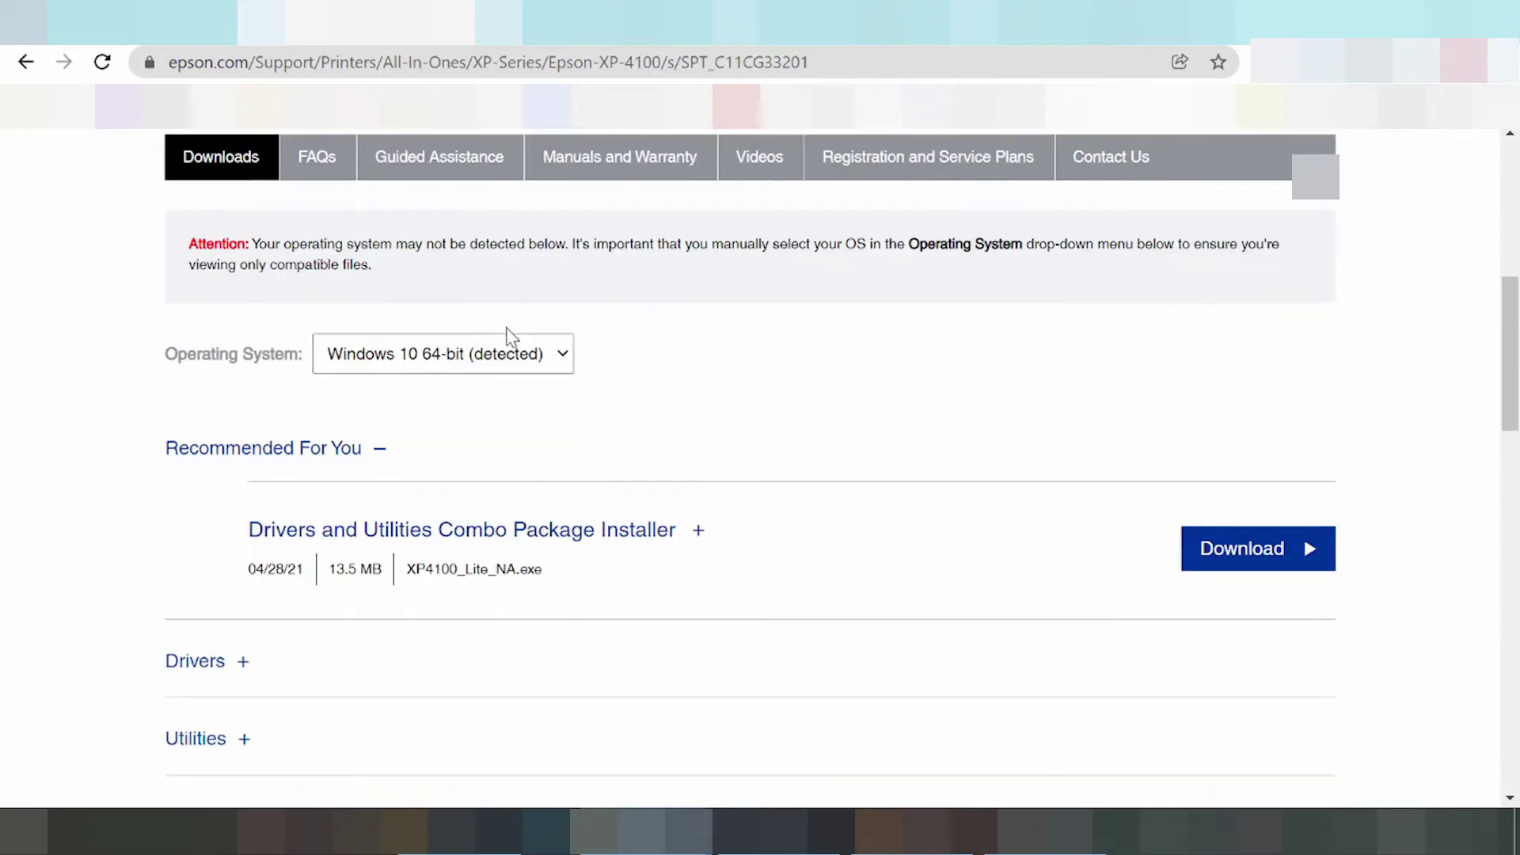
{"action": "left_click", "coordinate": [543, 356]}
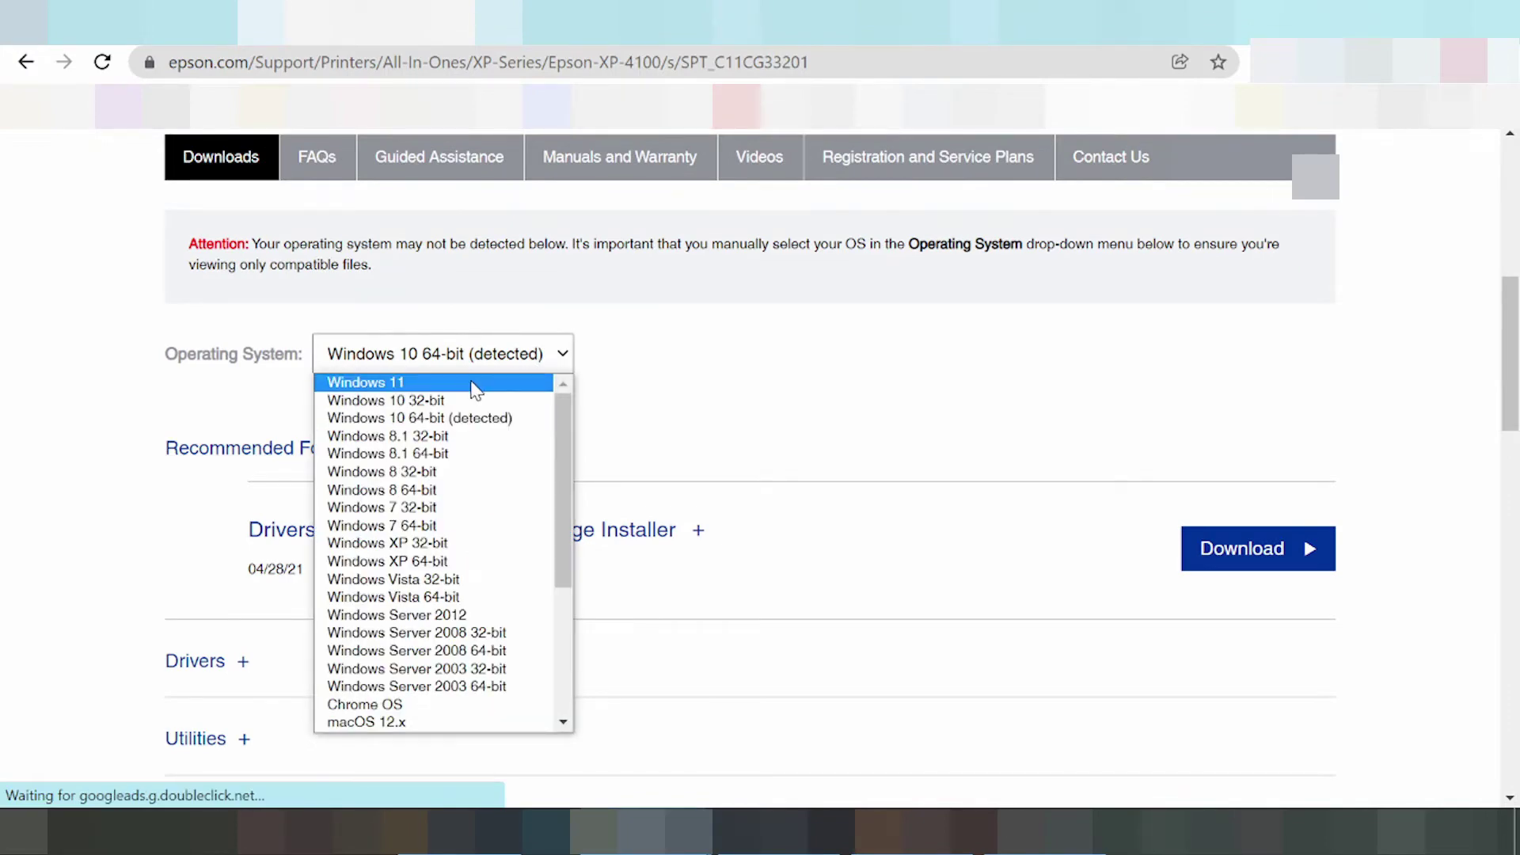
{"action": "scroll", "coordinate": [475, 395], "scroll_direction": "down", "scroll_amount": 3}
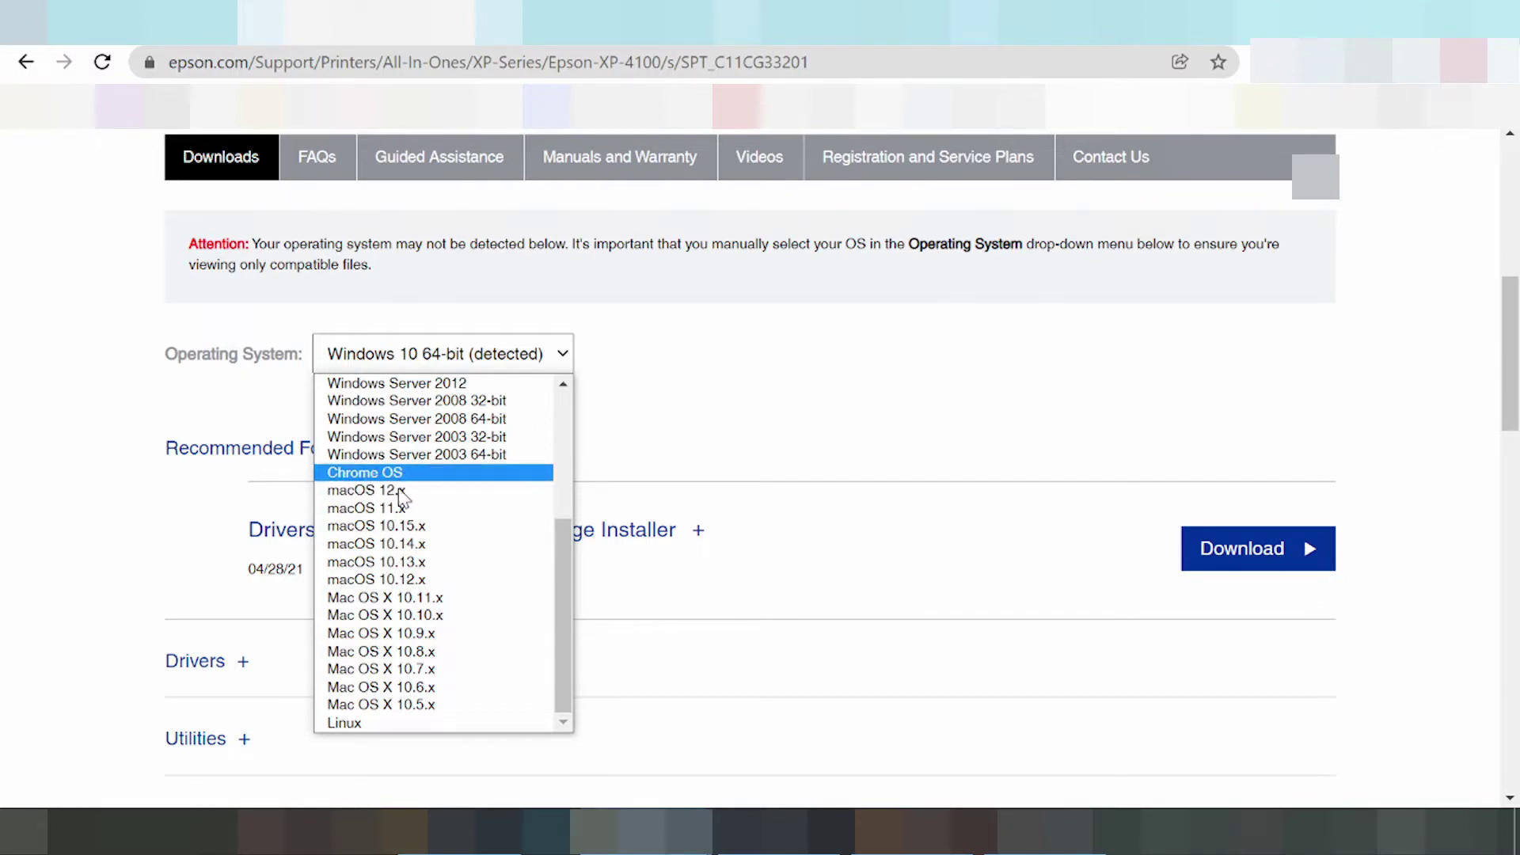
{"action": "scroll", "coordinate": [420, 634], "scroll_direction": "up", "scroll_amount": 3}
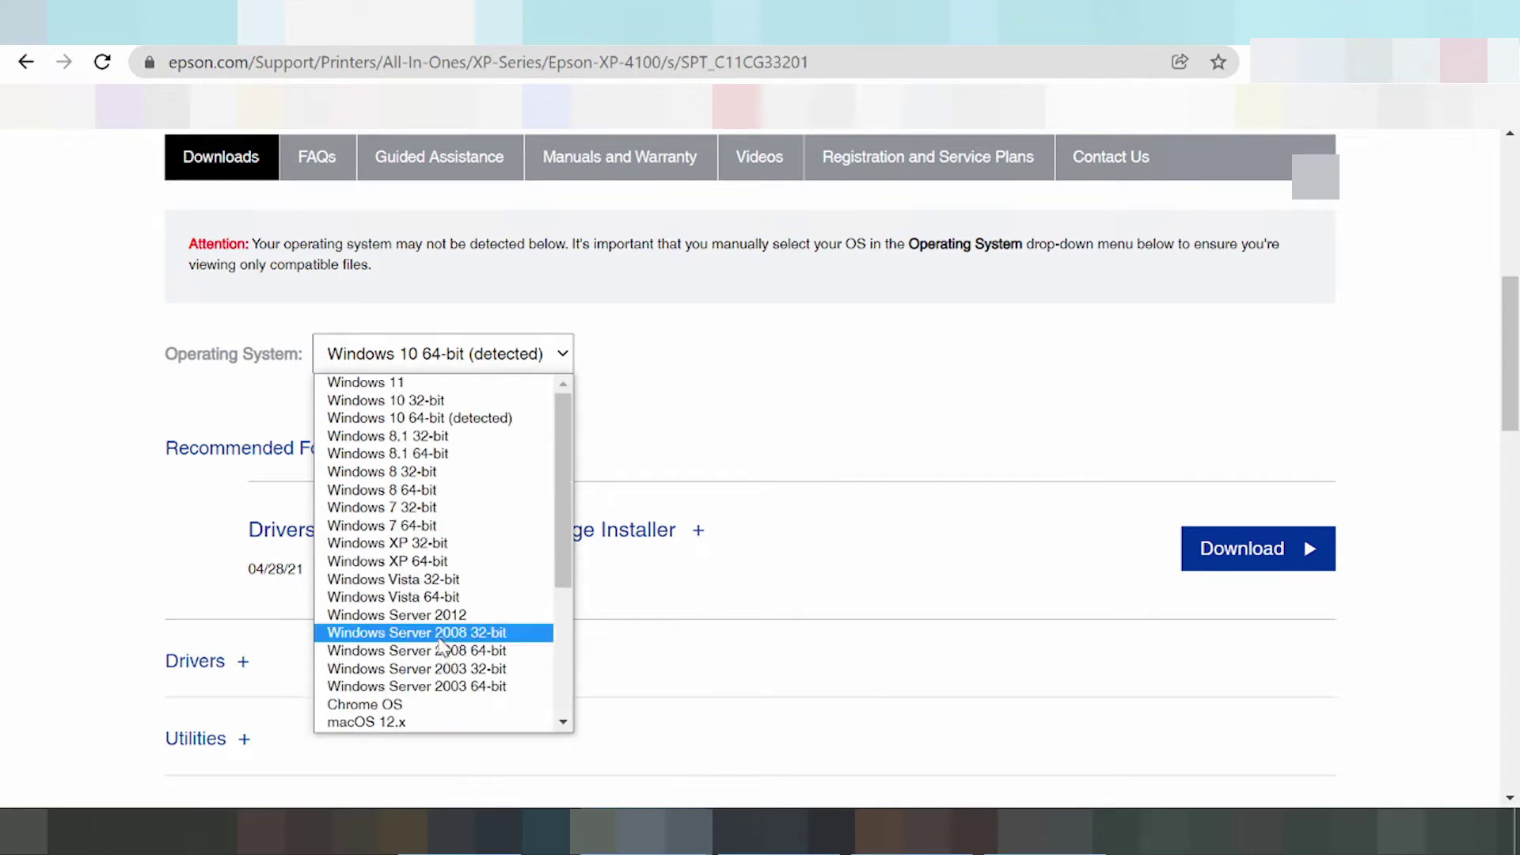
{"action": "scroll", "coordinate": [485, 536], "scroll_direction": "down", "scroll_amount": 3}
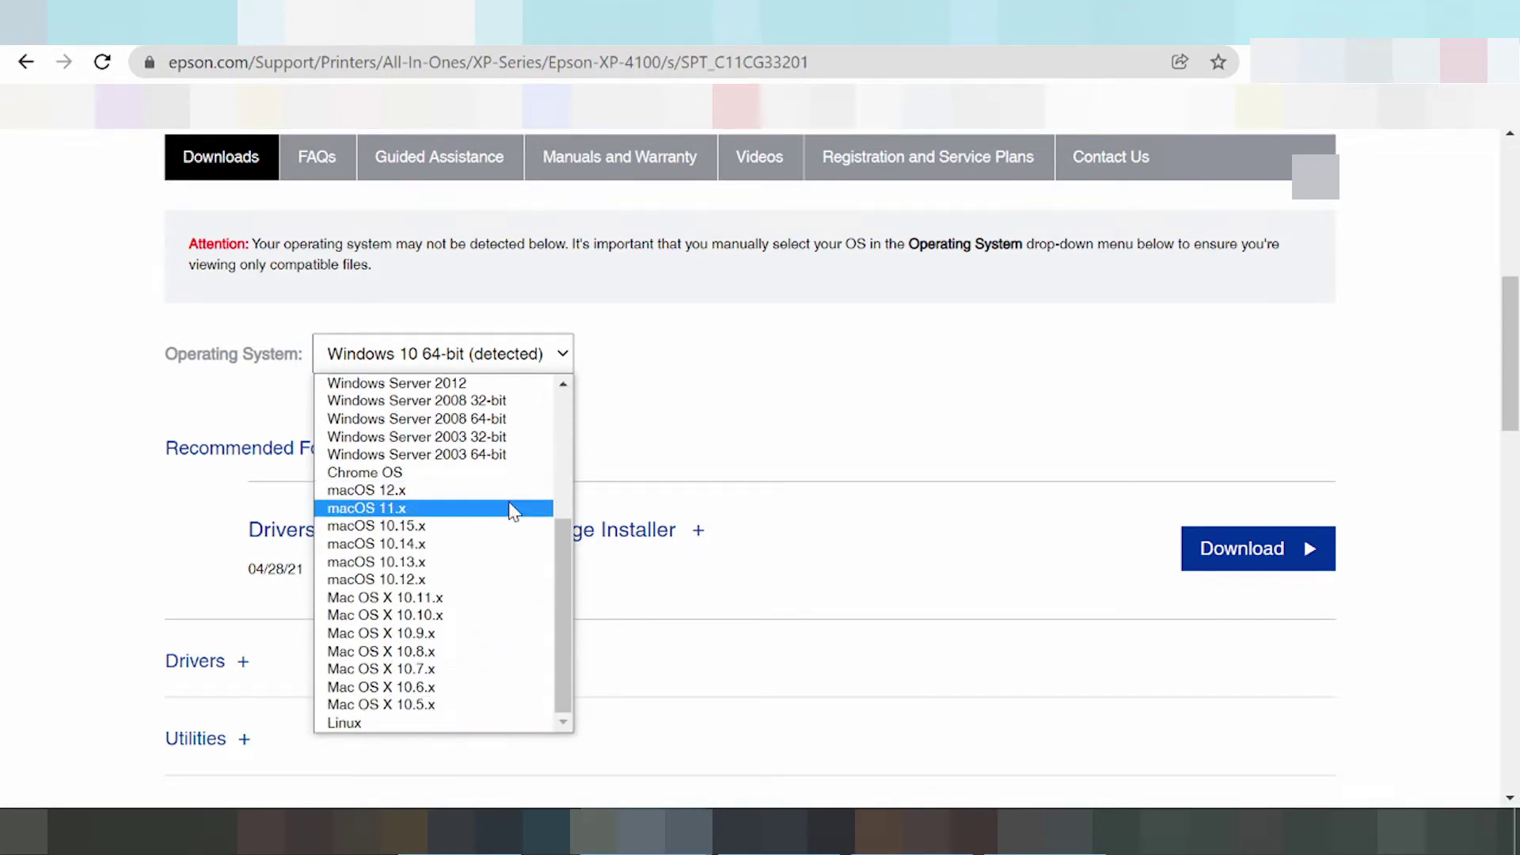
{"action": "scroll", "coordinate": [483, 520], "scroll_direction": "up", "scroll_amount": 3}
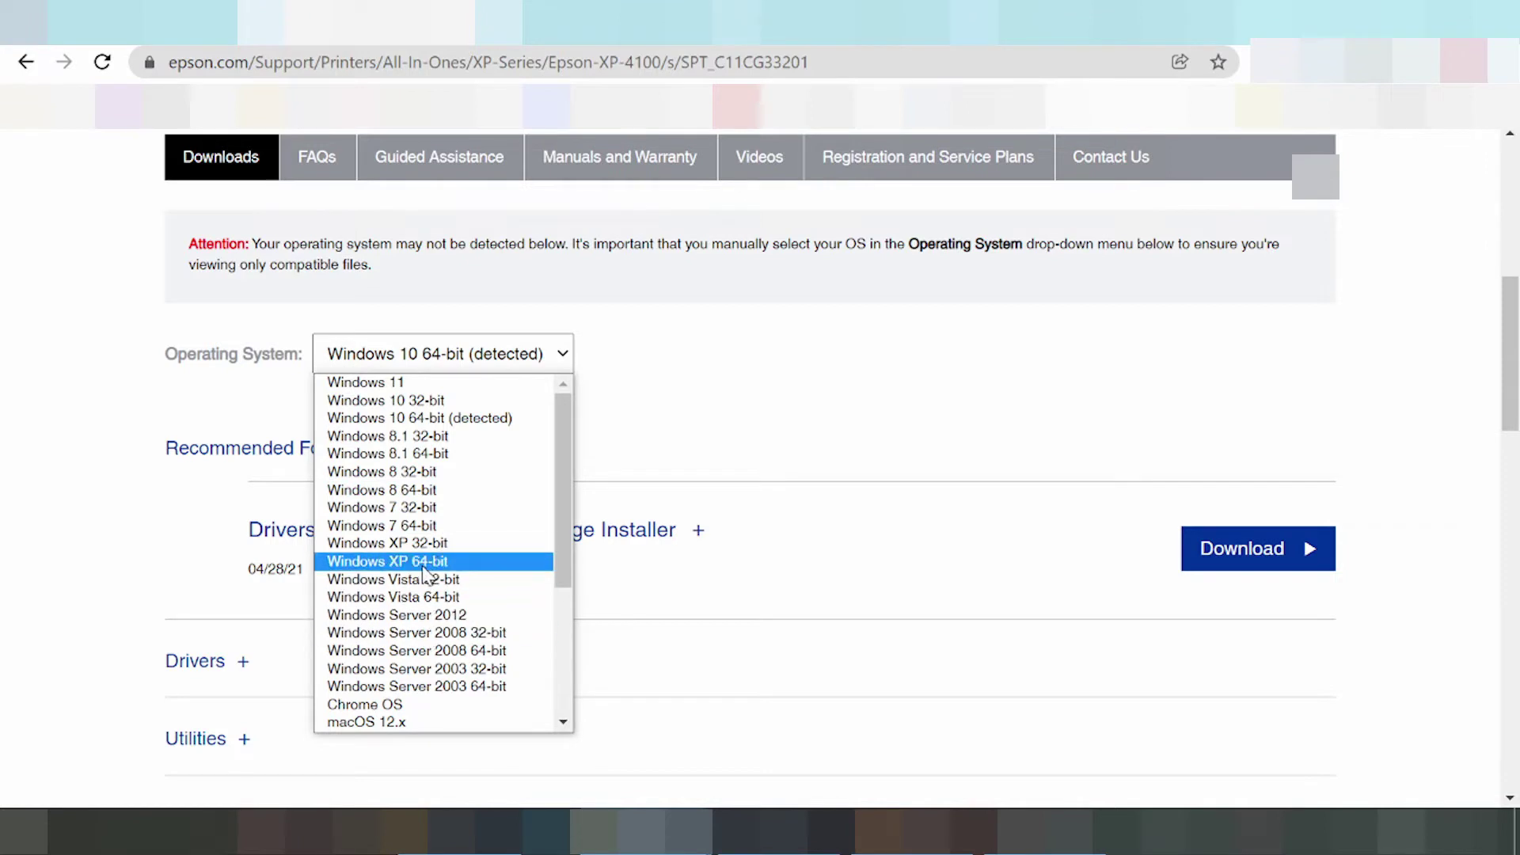
{"action": "scroll", "coordinate": [461, 604], "scroll_direction": "down", "scroll_amount": 3}
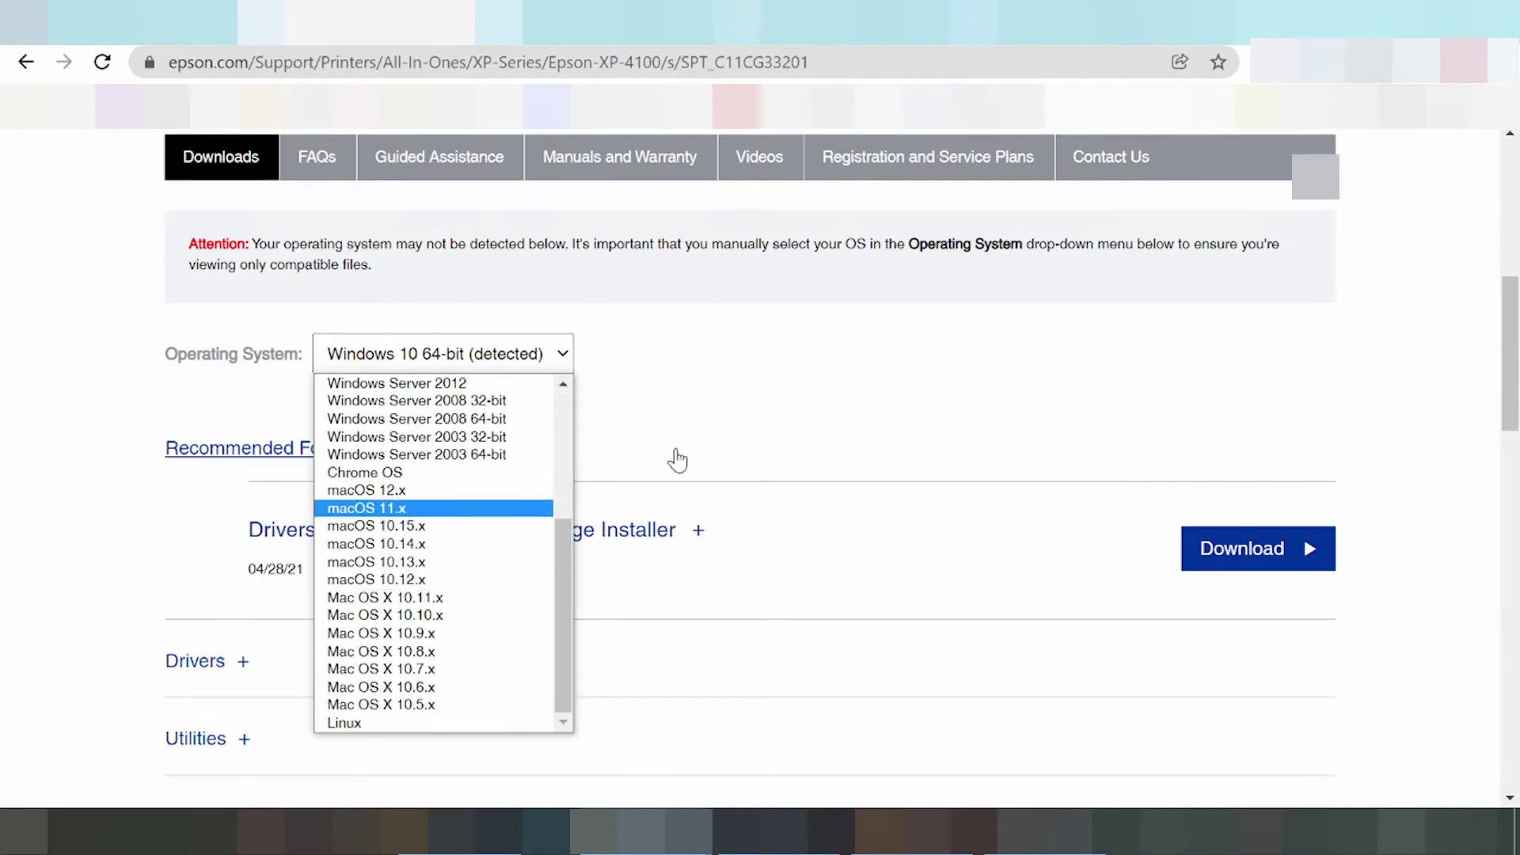
{"action": "left_click", "coordinate": [712, 441]}
{"action": "left_click", "coordinate": [491, 354]}
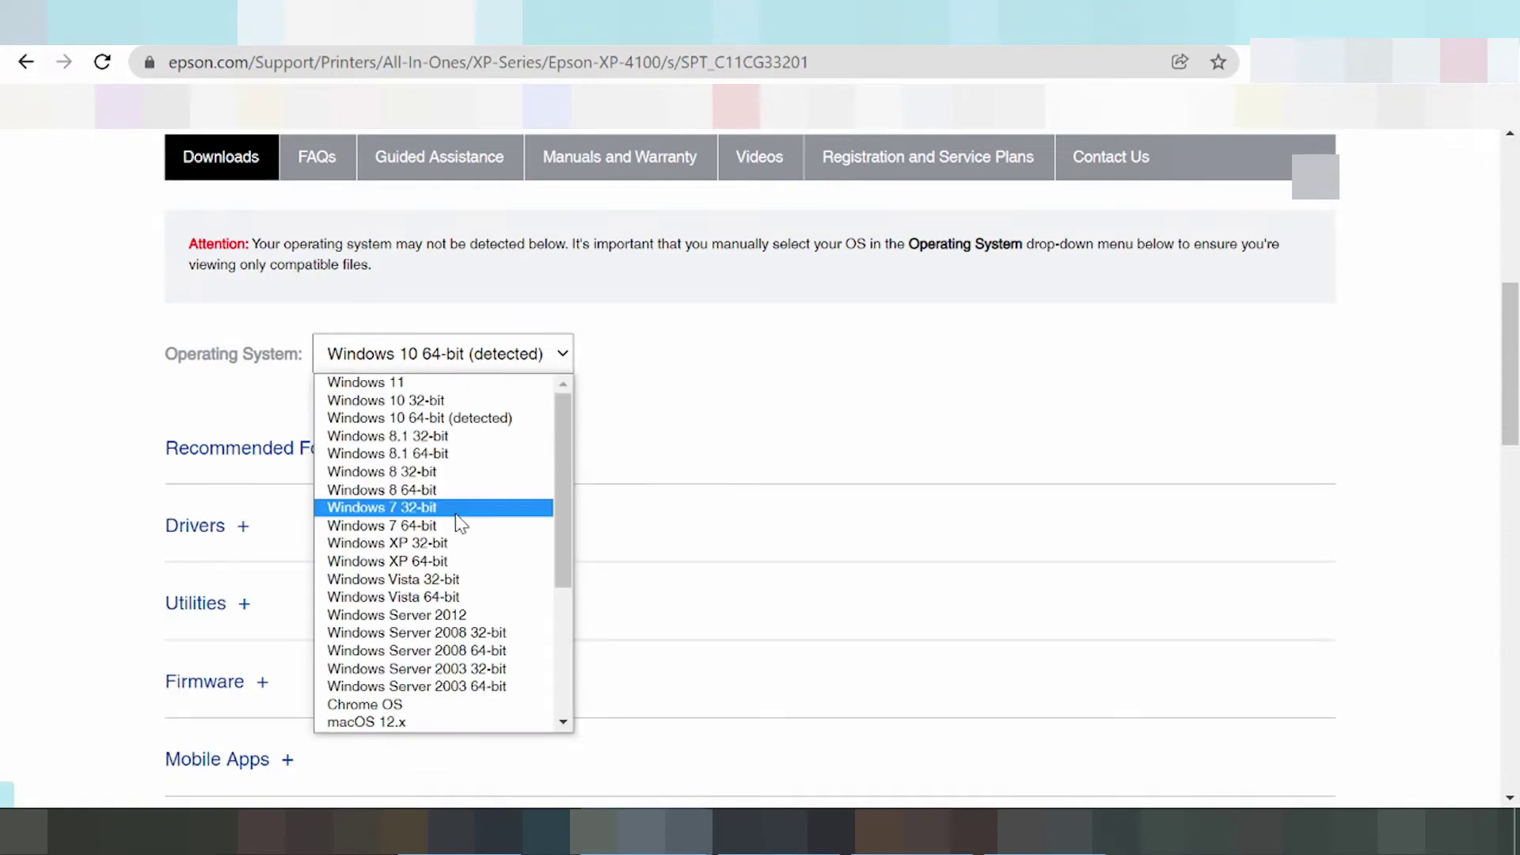
{"action": "left_click", "coordinate": [397, 384]}
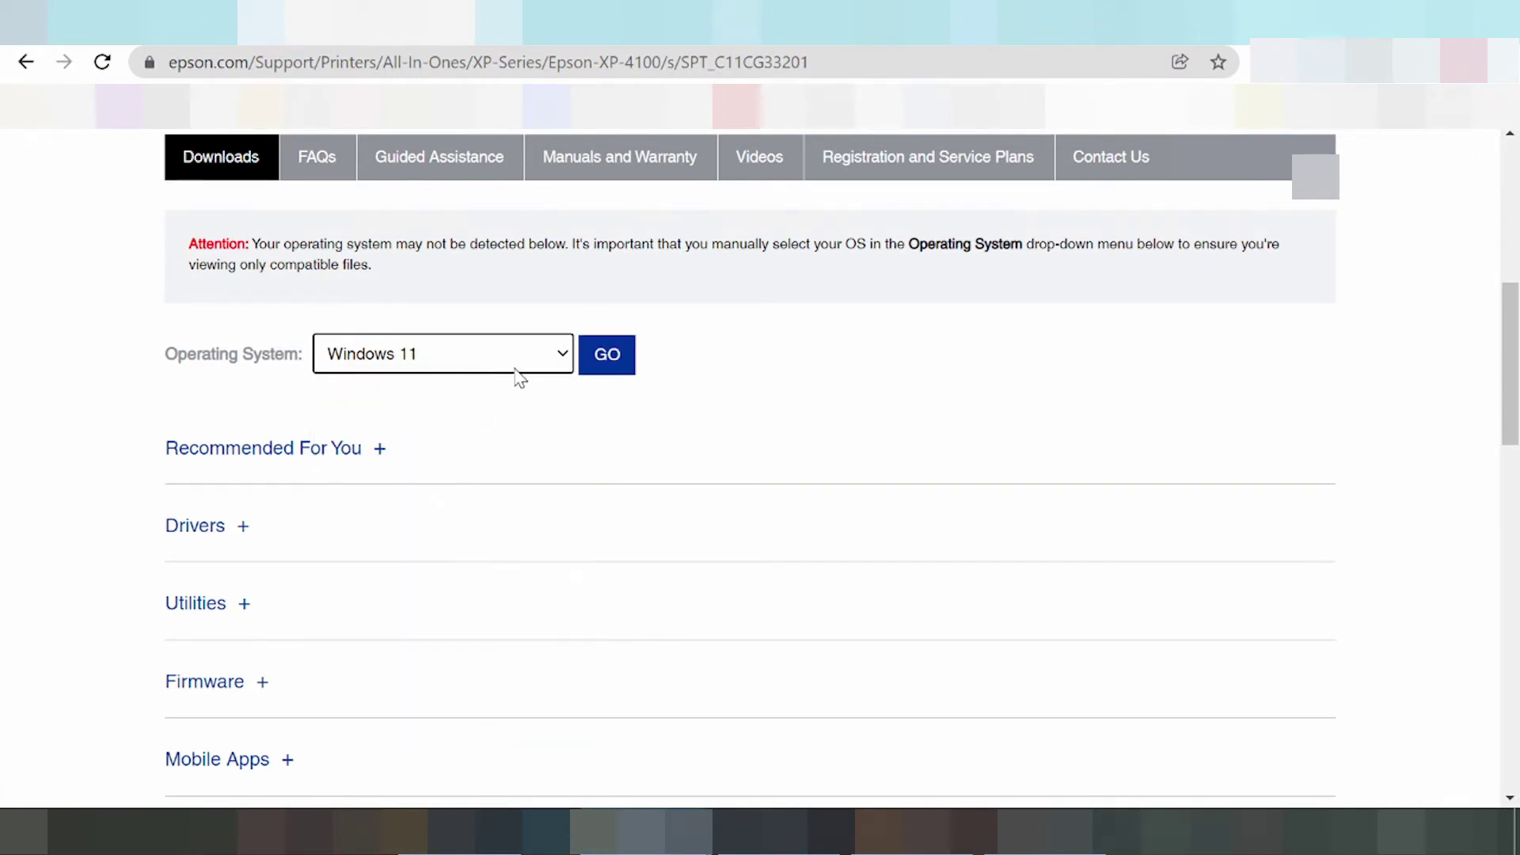
- Apply Windows 11 with GO and scroll down to the recommended Combo Package Installer
{"action": "left_click", "coordinate": [614, 367]}
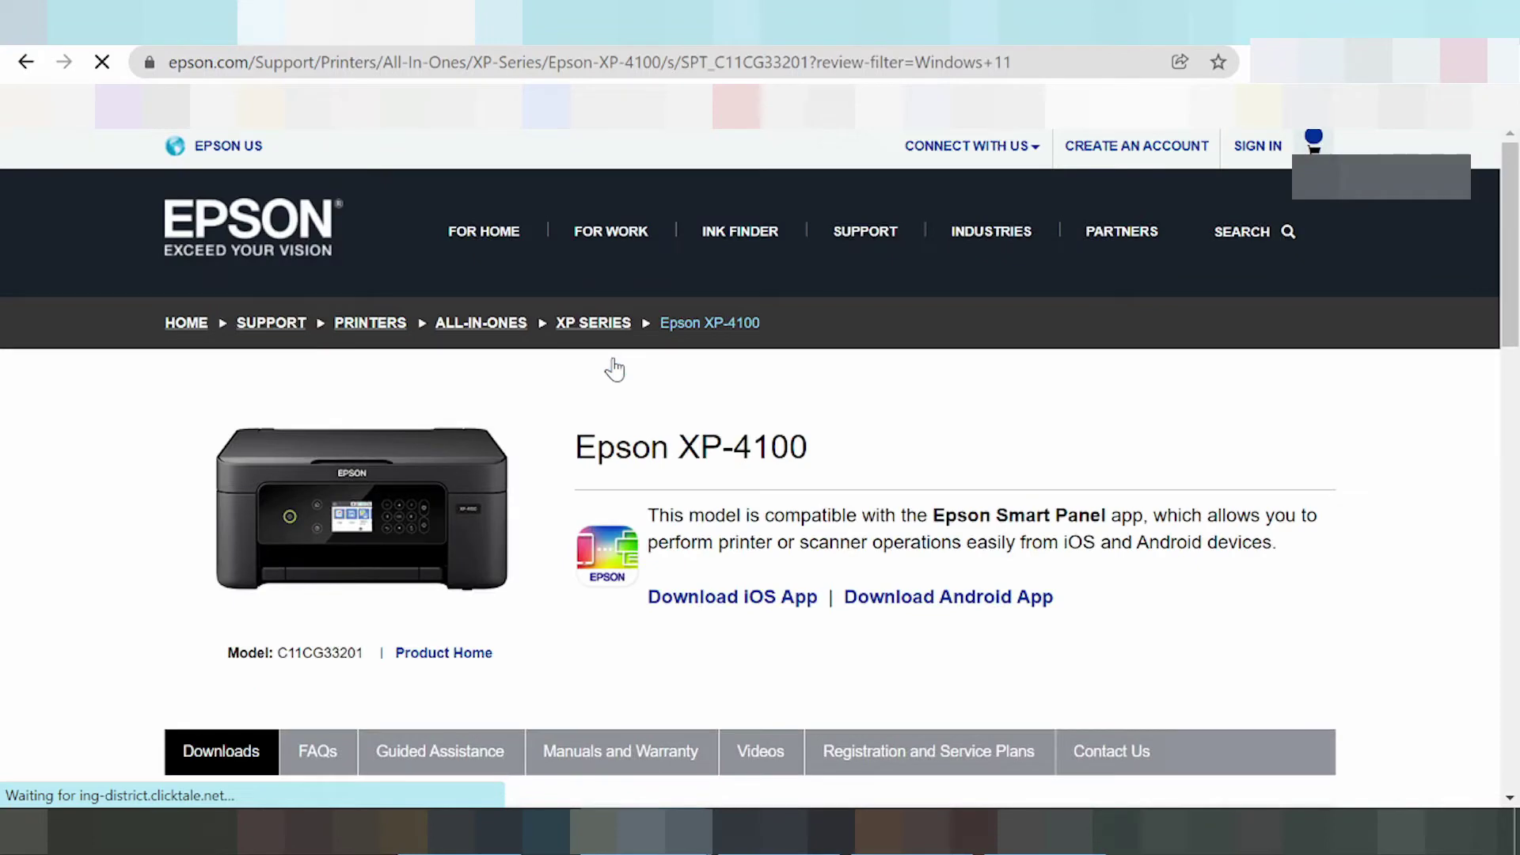
{"action": "scroll", "coordinate": [644, 415], "scroll_direction": "down", "scroll_amount": 5}
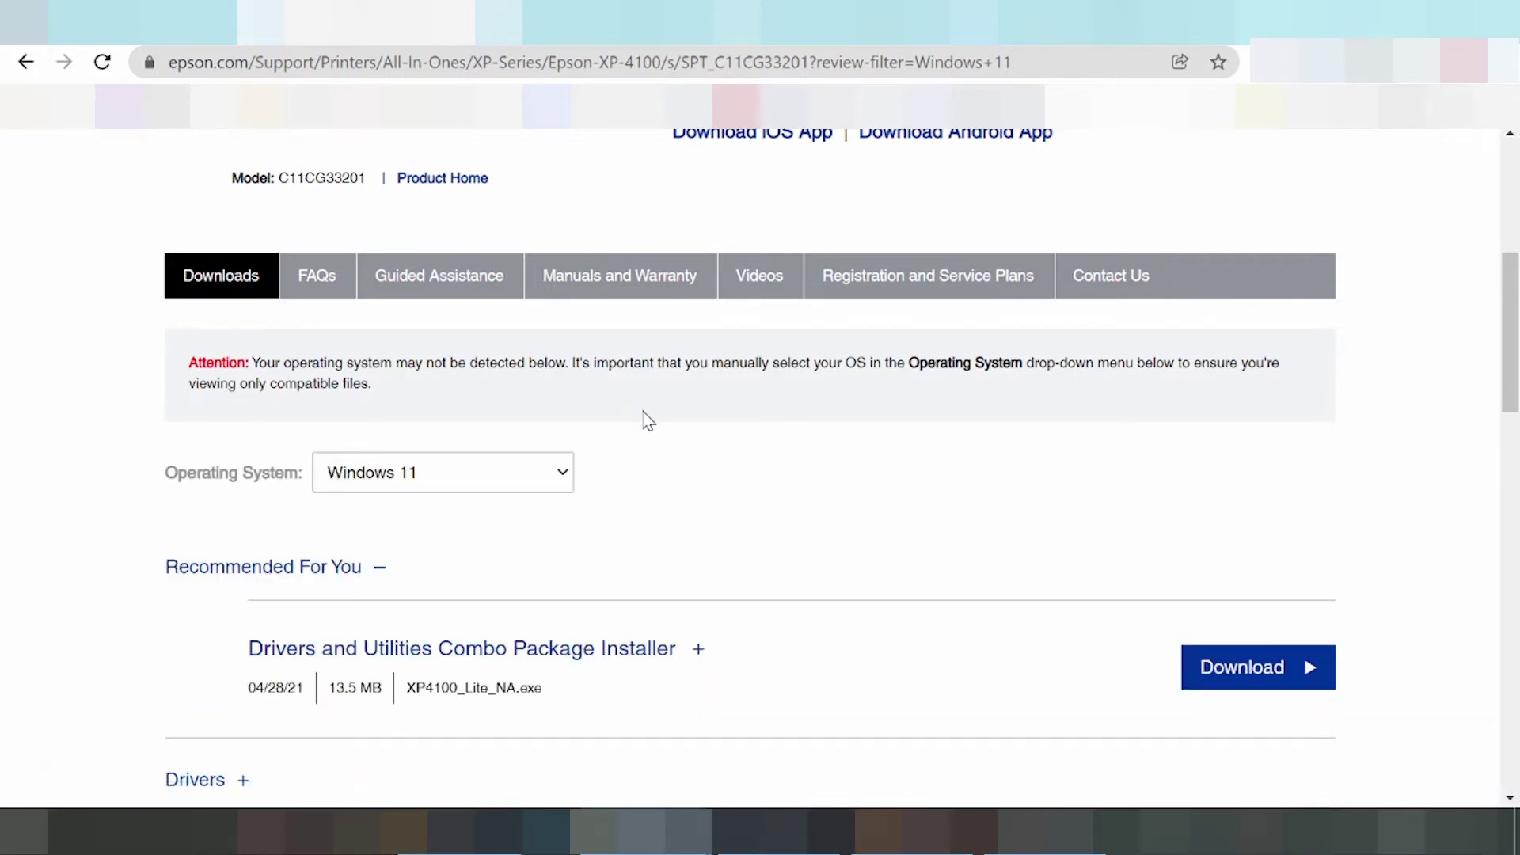
- Expand the Drivers and Utilities Combo Package Installer's description
{"action": "scroll", "coordinate": [515, 519], "scroll_direction": "down", "scroll_amount": 3}
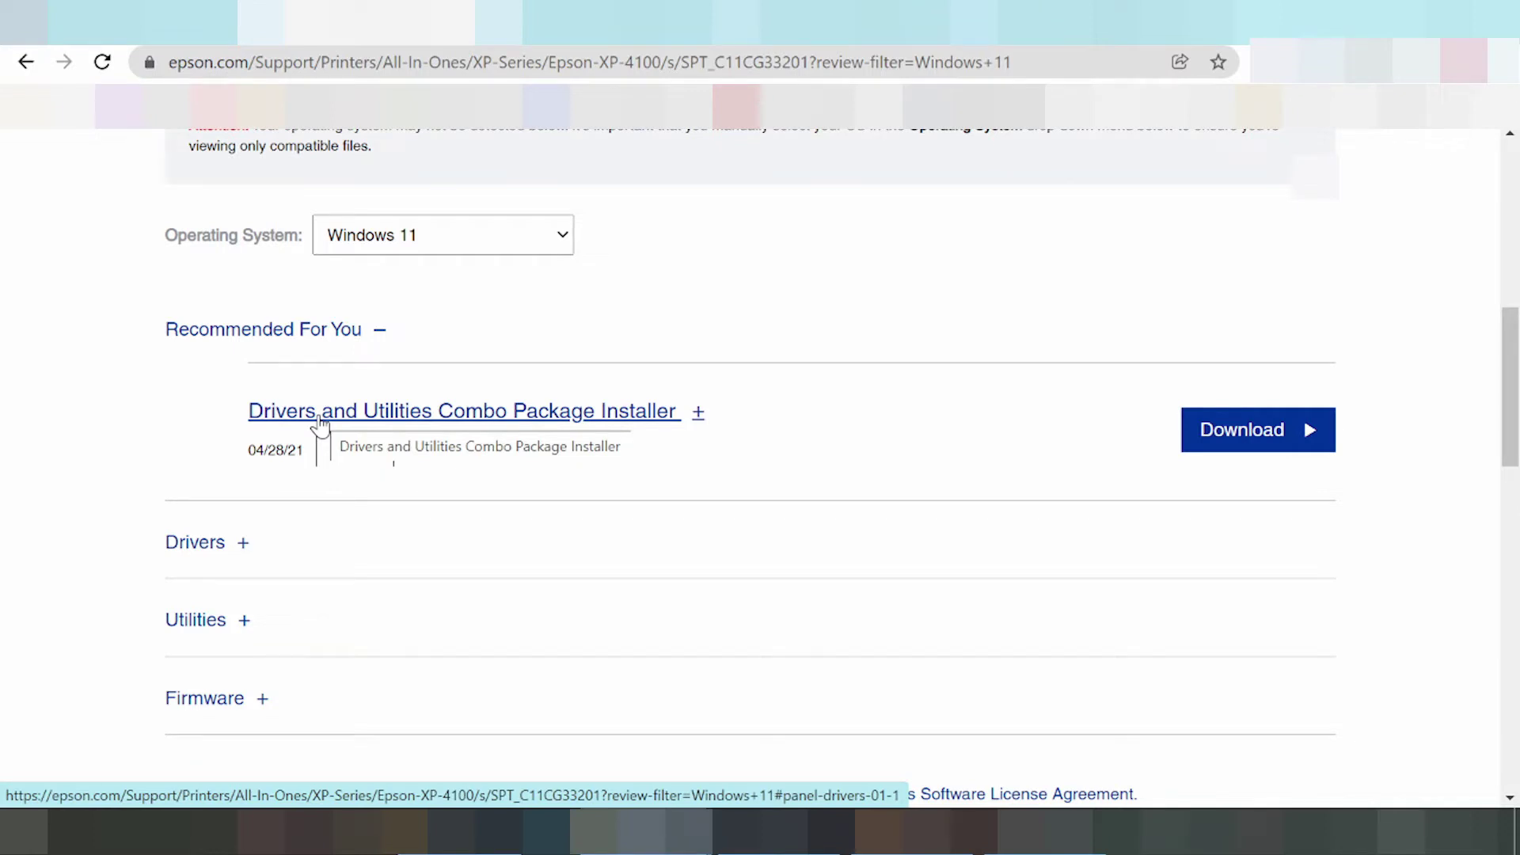
{"action": "left_click", "coordinate": [700, 415]}
{"action": "scroll", "coordinate": [723, 452], "scroll_direction": "down", "scroll_amount": 2}
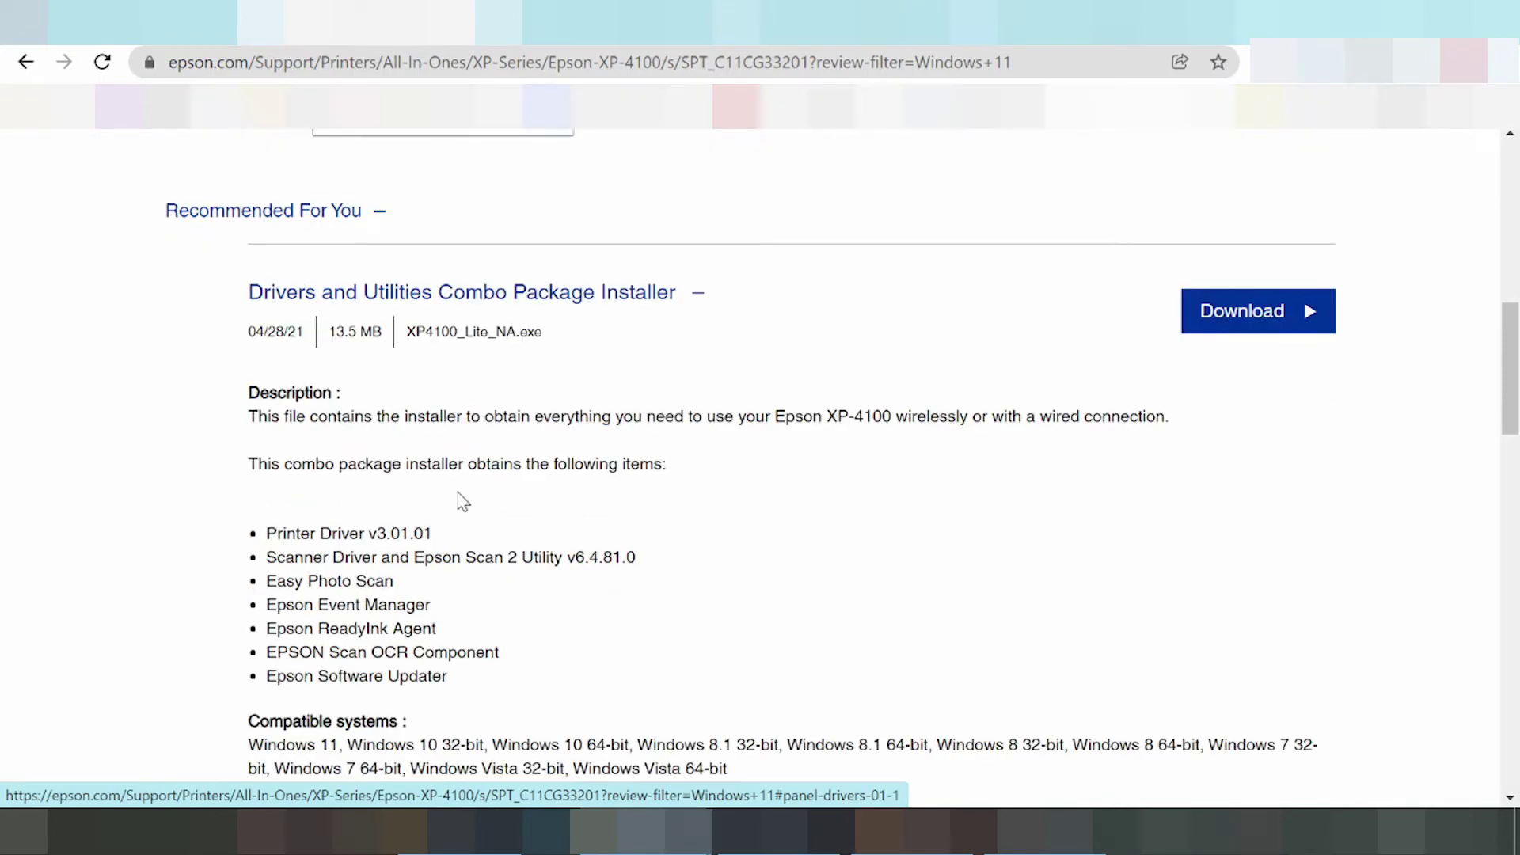
- Highlight the Printer Driver, Scanner Driver, Epson ReadyInk Agent and Epson Software Updater items
{"action": "left_click_drag", "start_coordinate": [266, 533], "coordinate": [369, 533]}
{"action": "left_click_drag", "start_coordinate": [266, 557], "coordinate": [364, 605]}
{"action": "left_click_drag", "start_coordinate": [266, 628], "coordinate": [349, 628]}
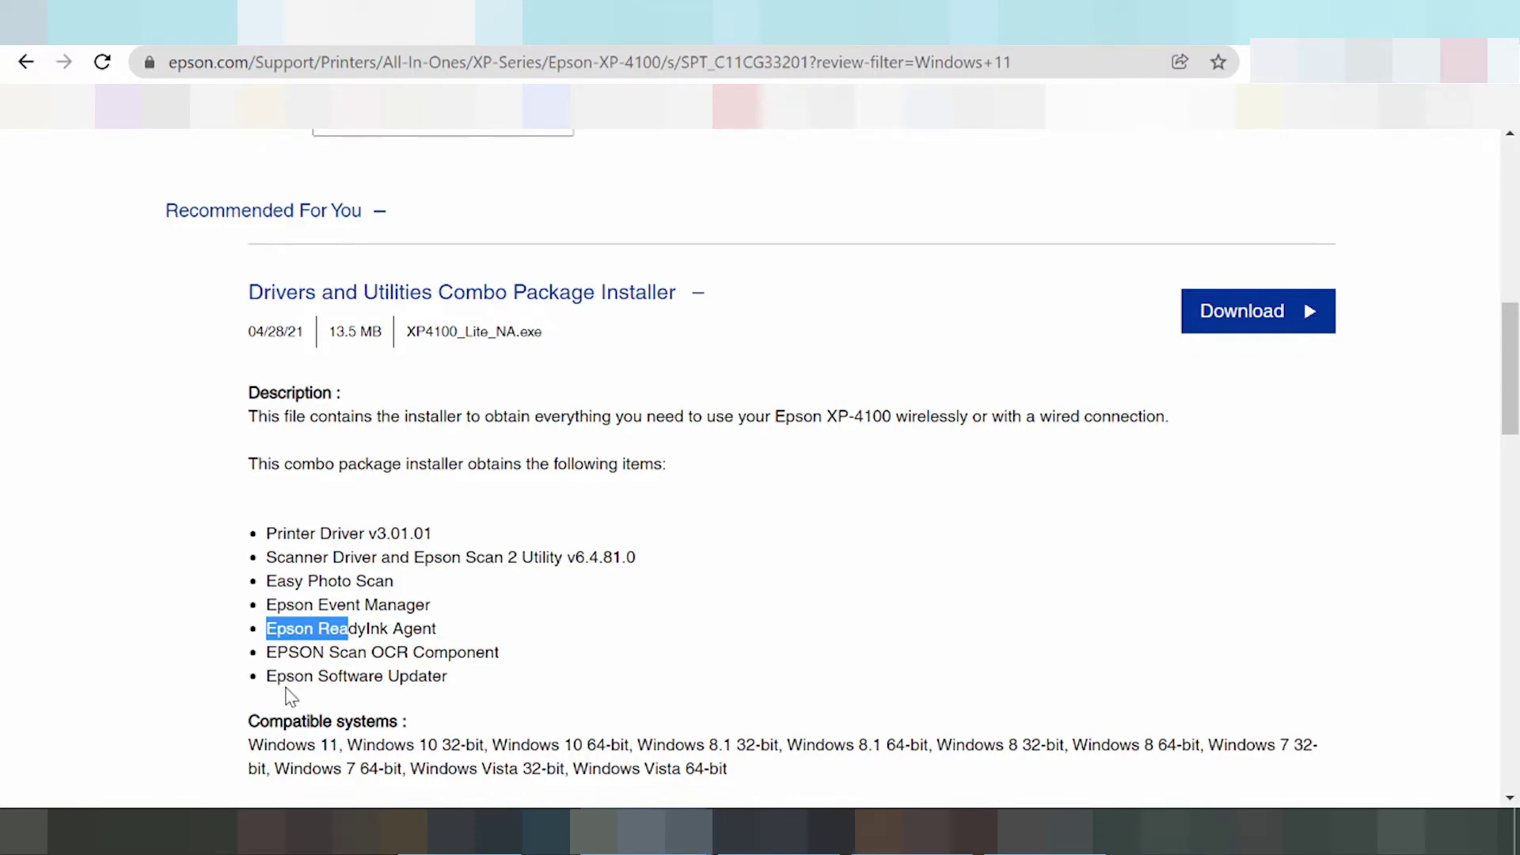
{"action": "left_click_drag", "start_coordinate": [286, 675], "coordinate": [402, 676]}
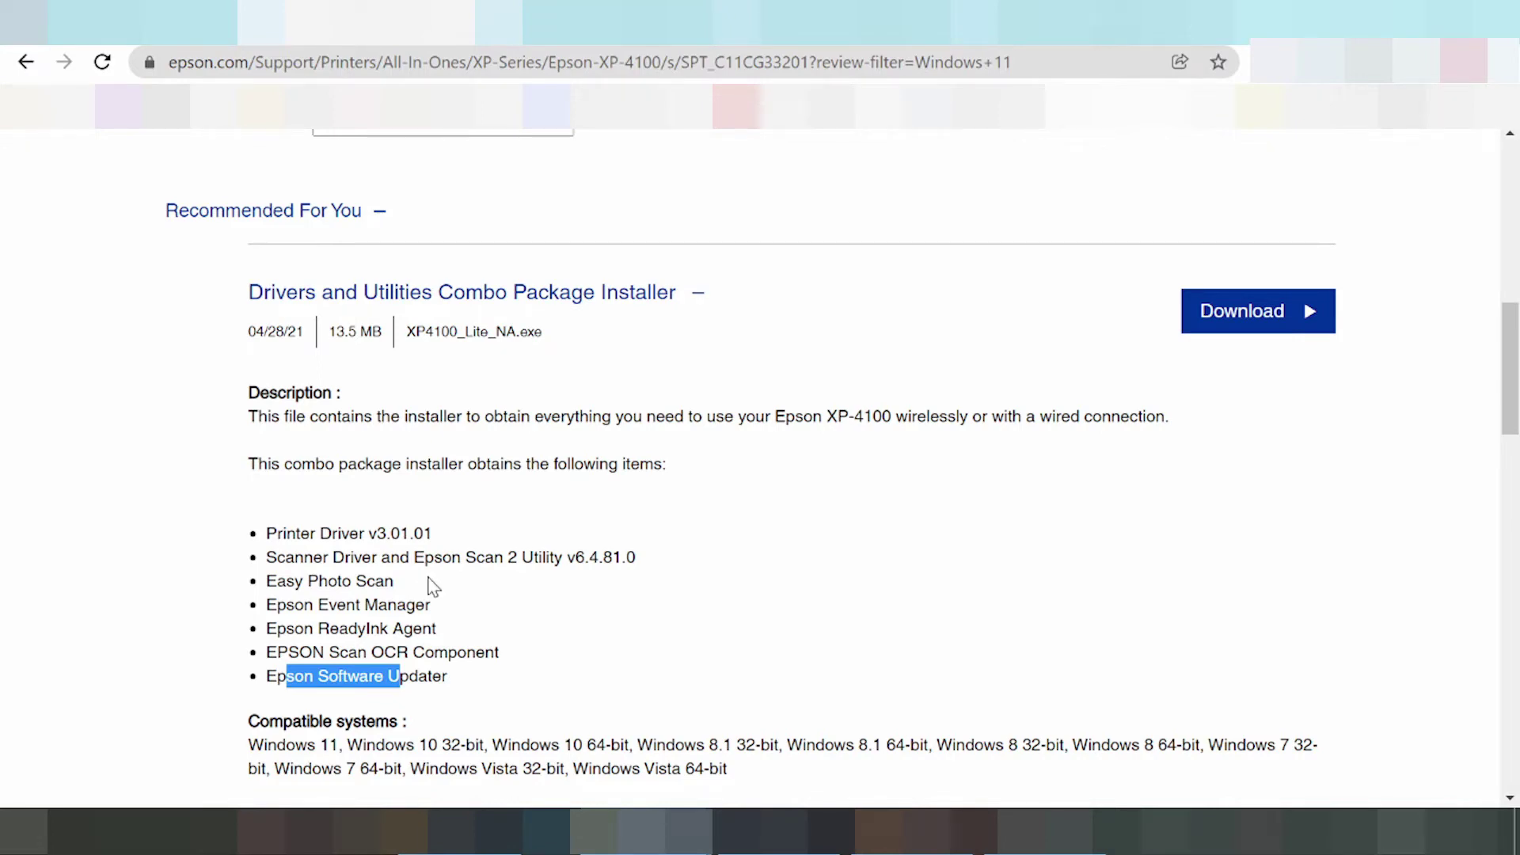
{"action": "scroll", "coordinate": [502, 581], "scroll_direction": "down", "scroll_amount": 1}
{"action": "scroll", "coordinate": [521, 516], "scroll_direction": "down", "scroll_amount": 1}
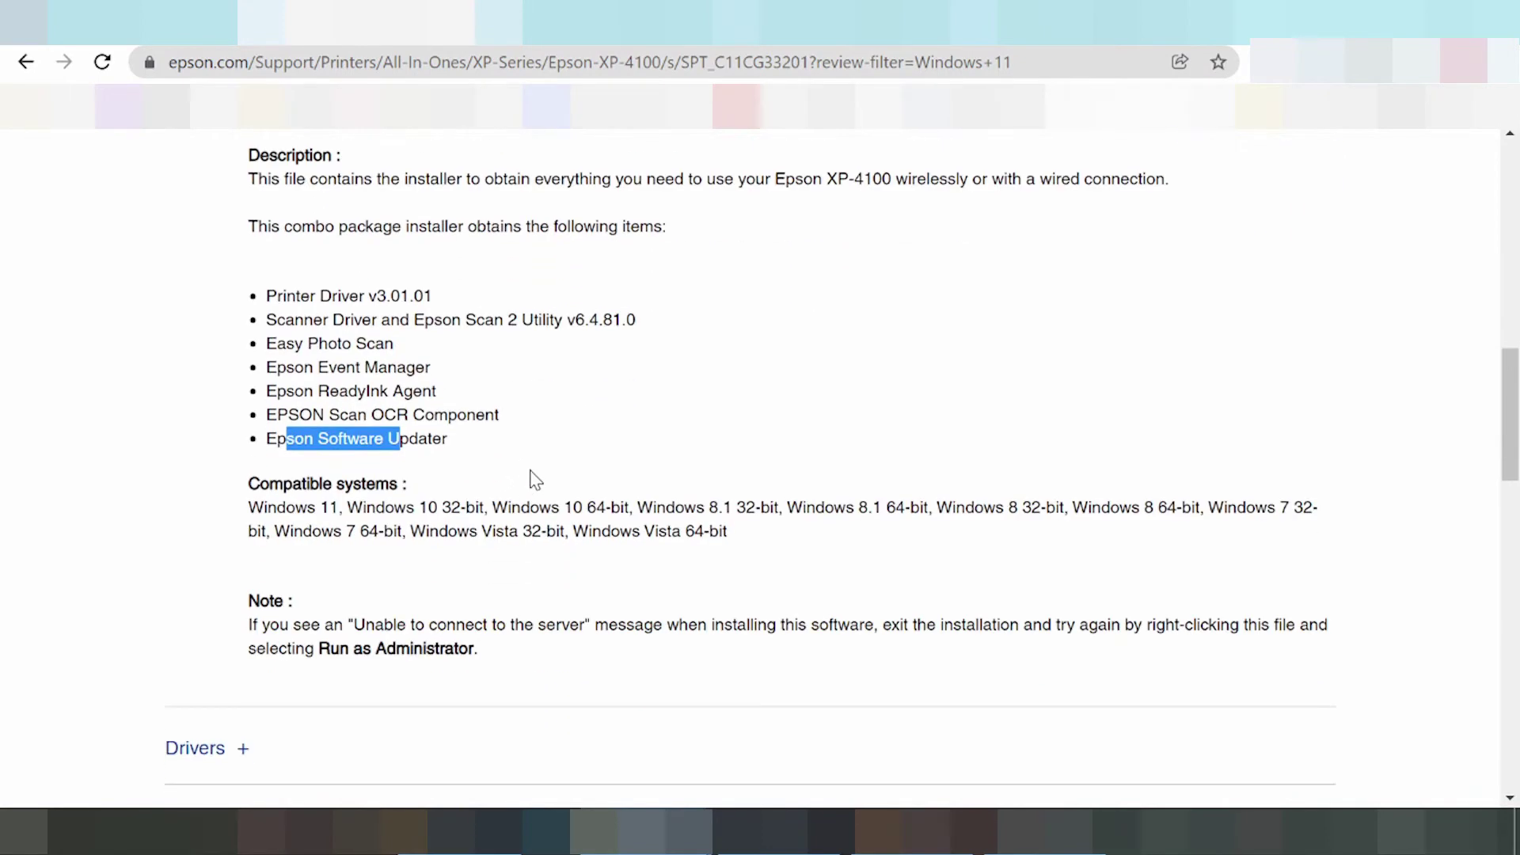
{"action": "left_click_drag", "start_coordinate": [259, 484], "coordinate": [546, 530]}
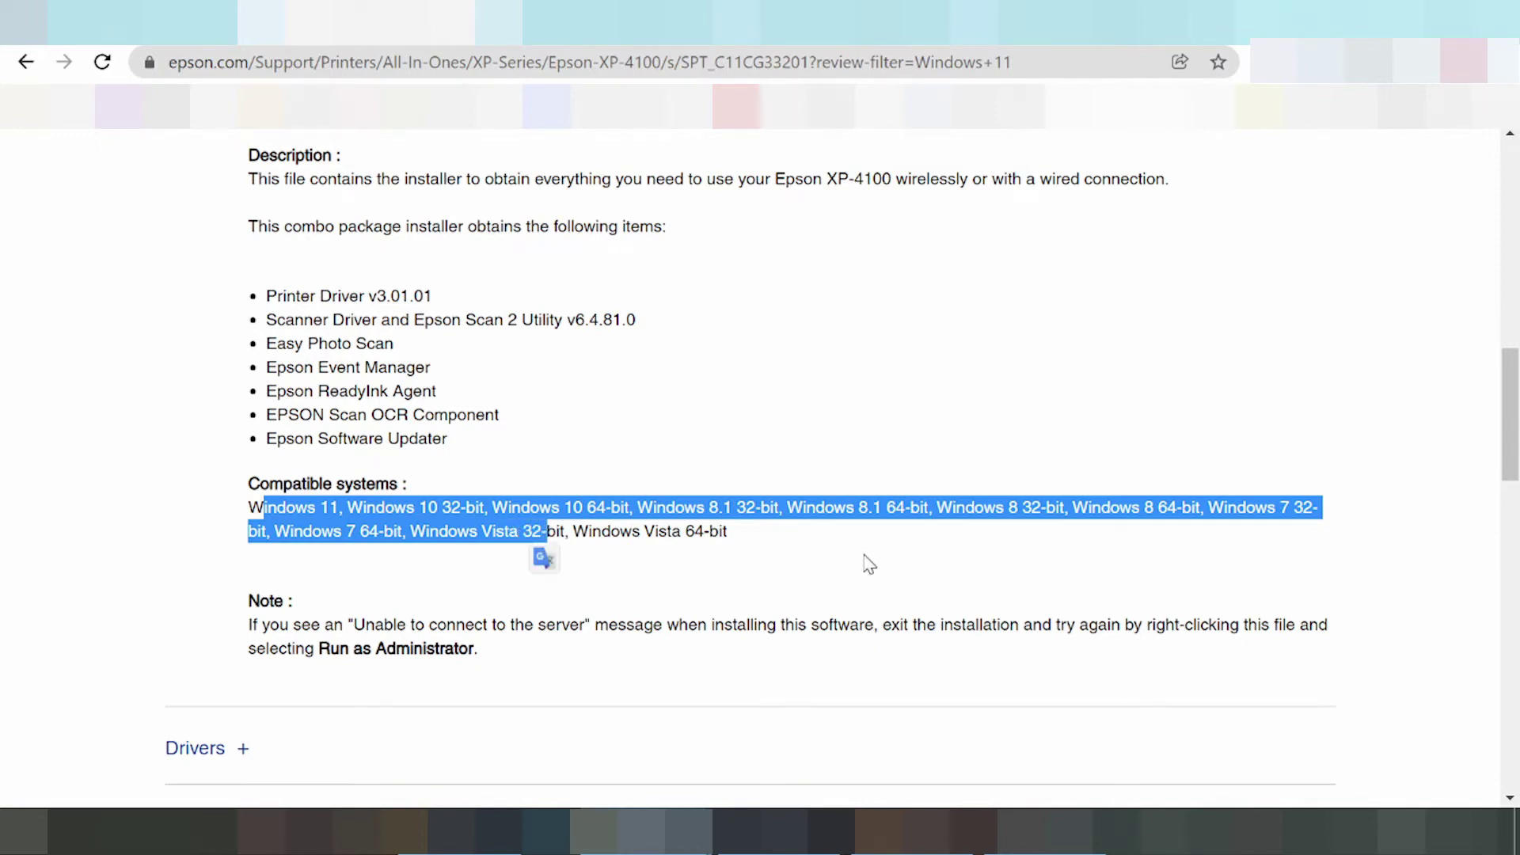
{"action": "scroll", "coordinate": [887, 547], "scroll_direction": "down", "scroll_amount": 1}
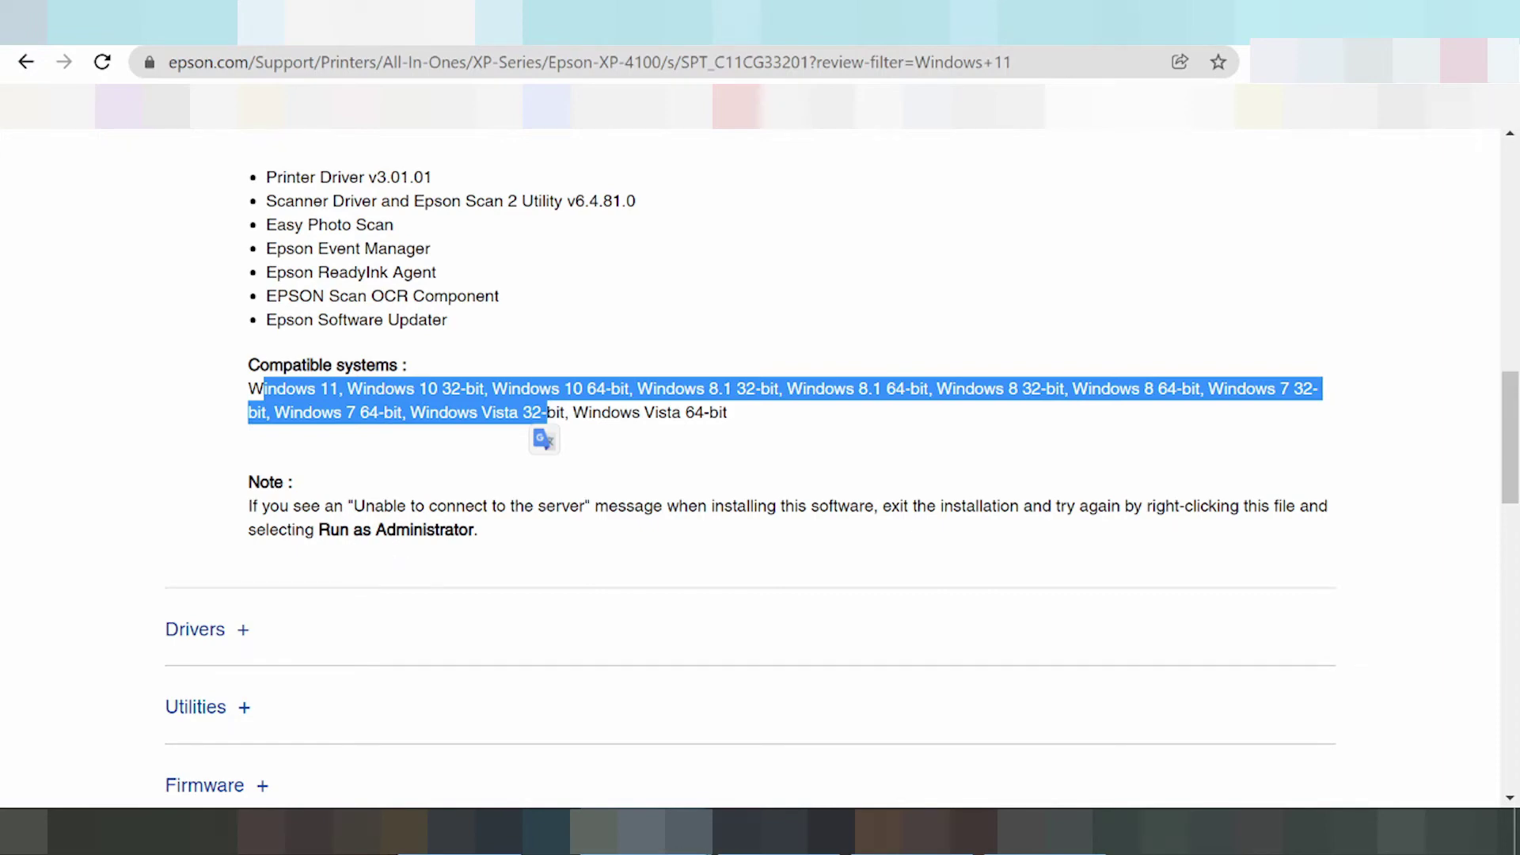
{"action": "scroll", "coordinate": [418, 465], "scroll_direction": "up", "scroll_amount": 4}
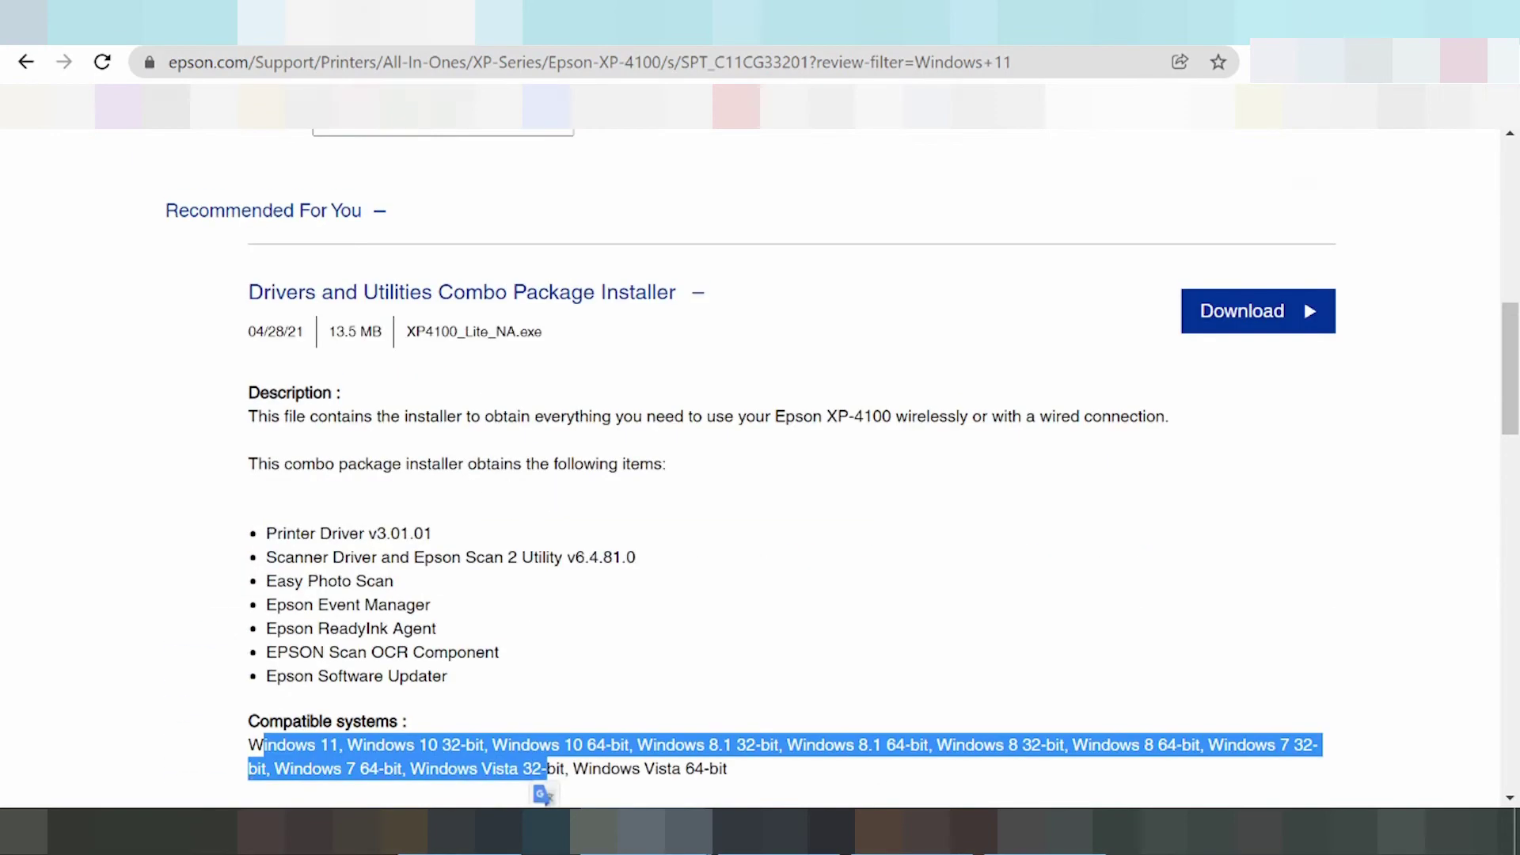
{"action": "scroll", "coordinate": [478, 455], "scroll_direction": "down", "scroll_amount": 3}
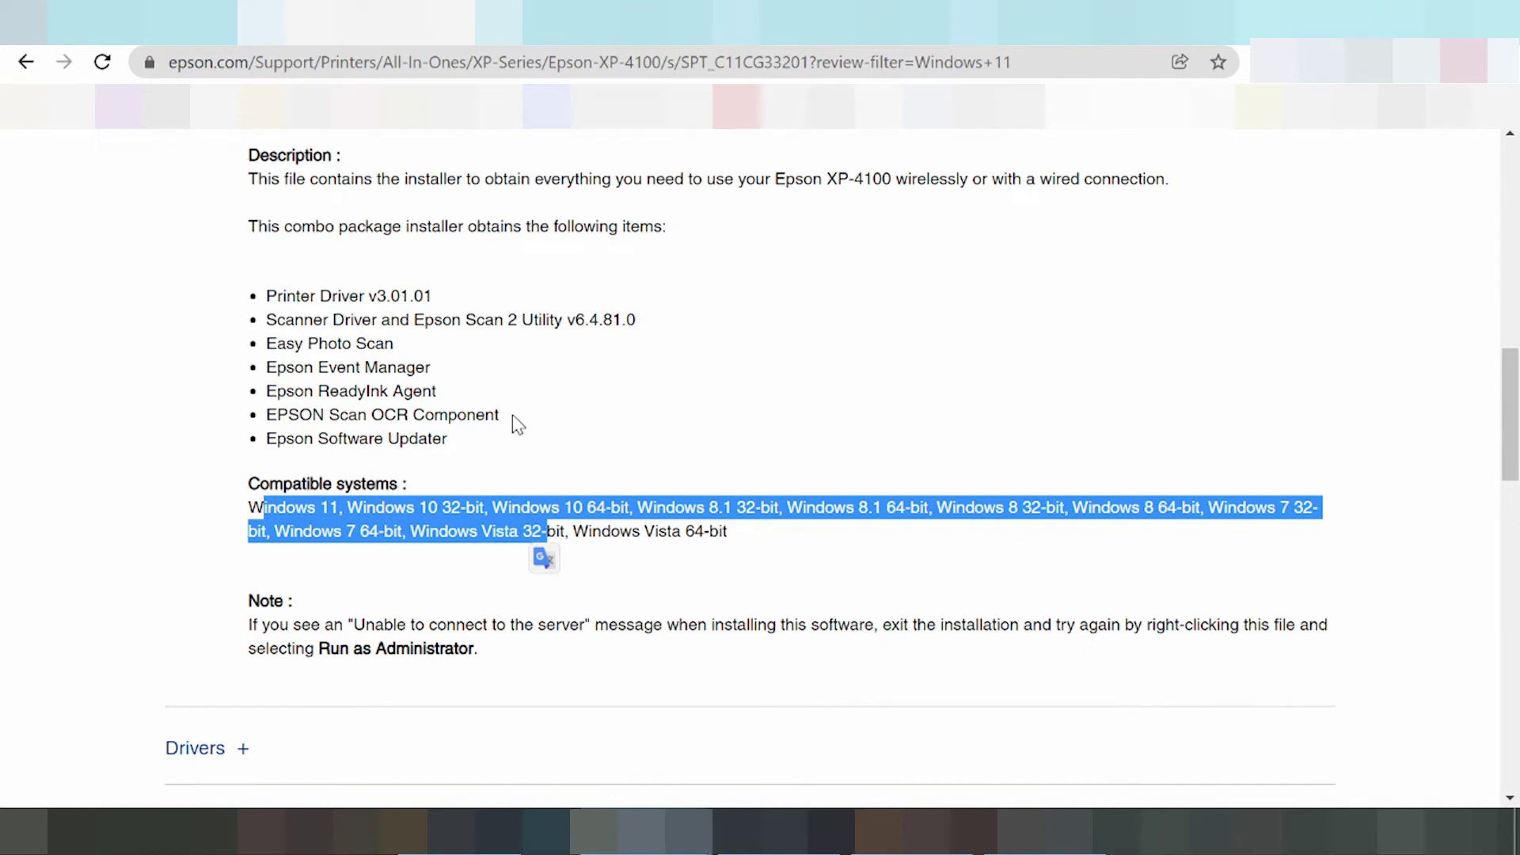
{"action": "scroll", "coordinate": [517, 423], "scroll_direction": "down", "scroll_amount": 3}
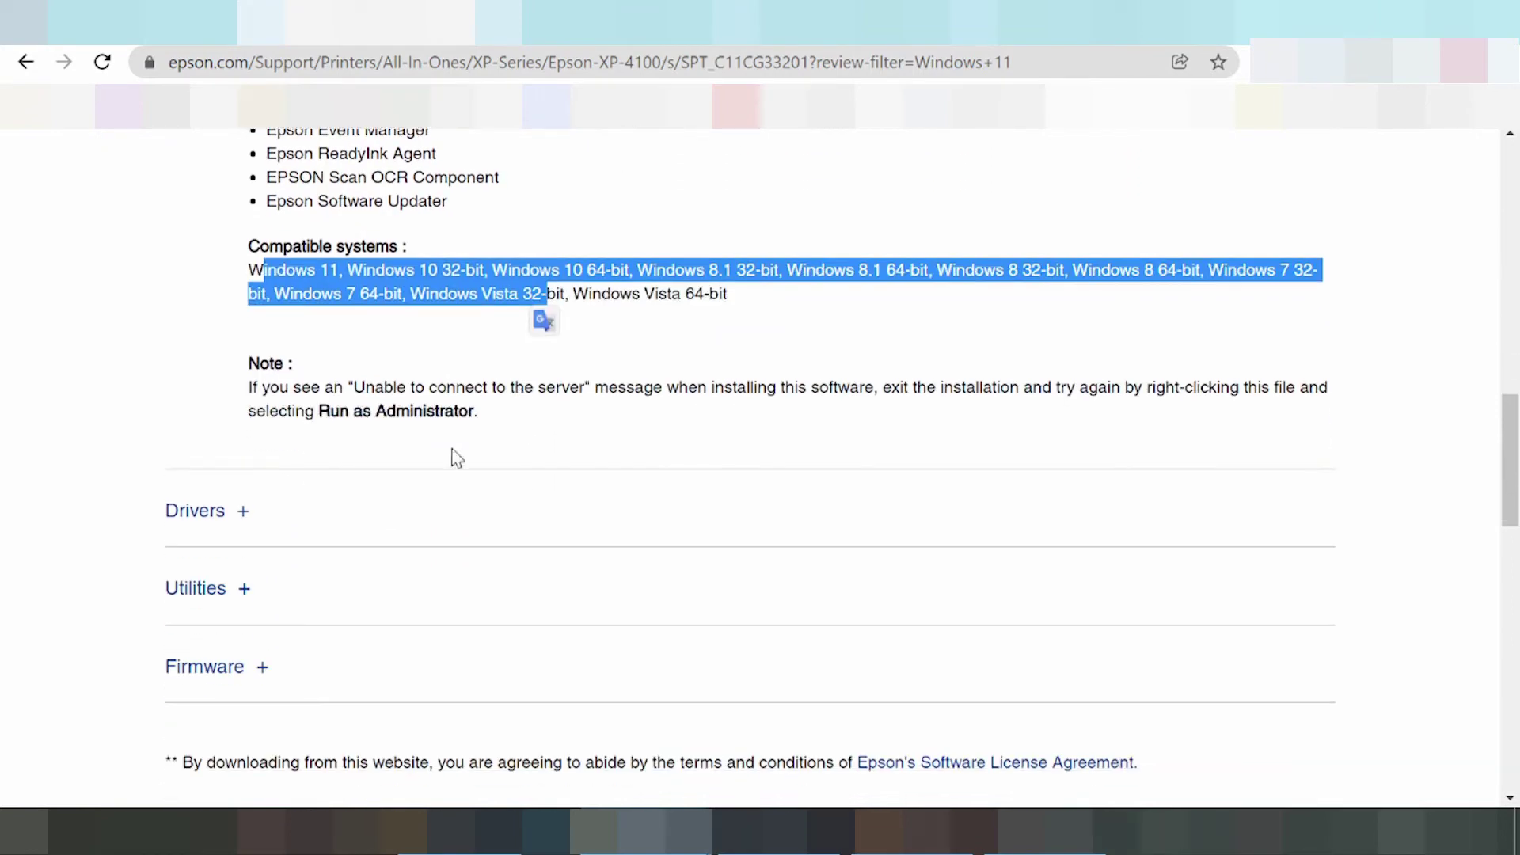
- Expand the Drivers section and show details for Printer Driver v3.01.01
{"action": "left_click", "coordinate": [246, 527]}
{"action": "scroll", "coordinate": [270, 527], "scroll_direction": "down", "scroll_amount": 2}
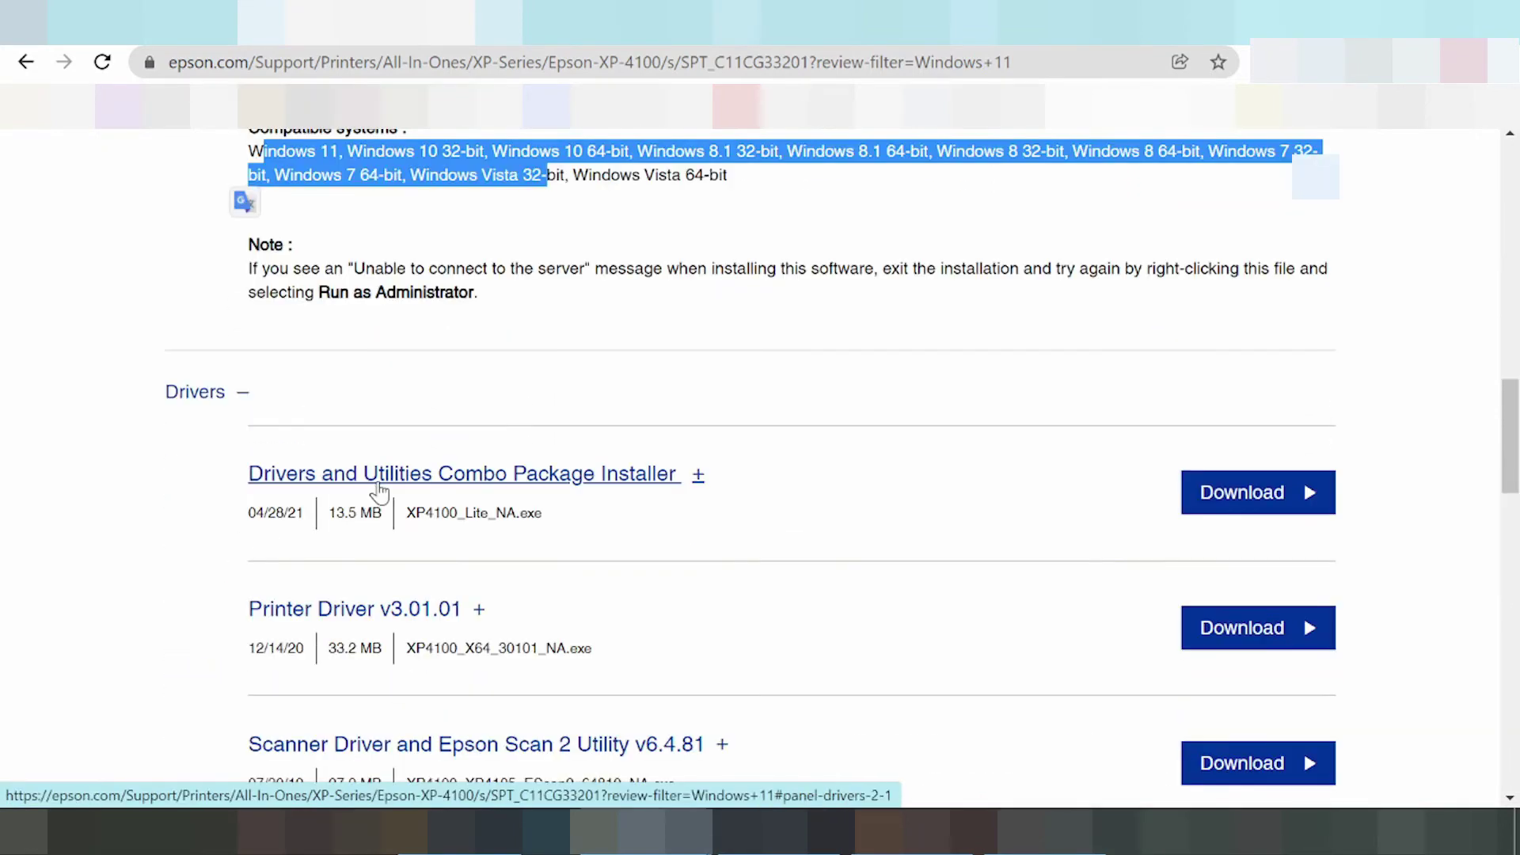
{"action": "scroll", "coordinate": [379, 493], "scroll_direction": "down", "scroll_amount": 2}
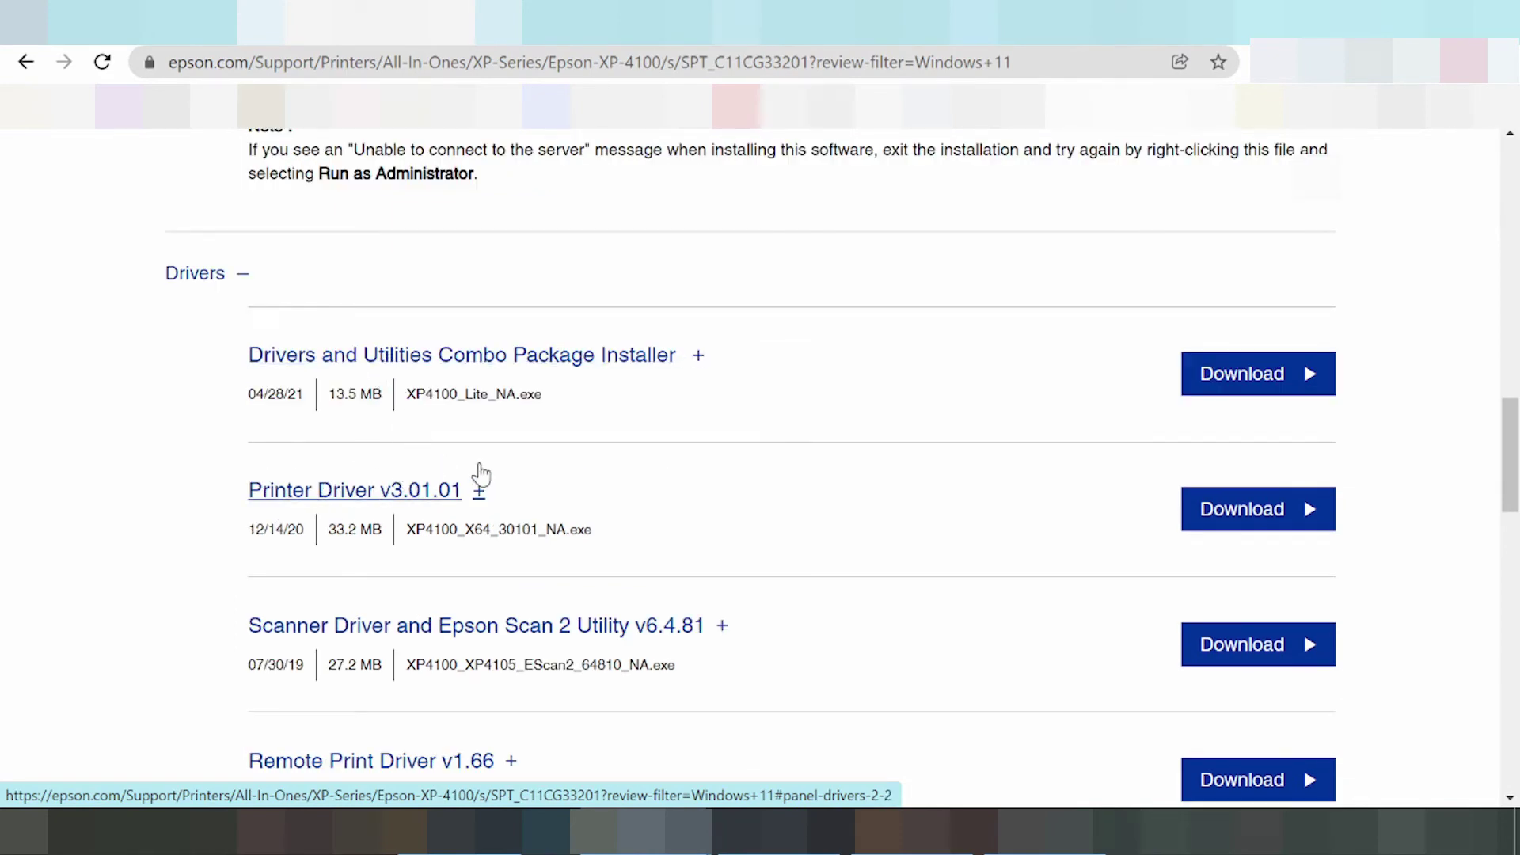
{"action": "left_click", "coordinate": [481, 492]}
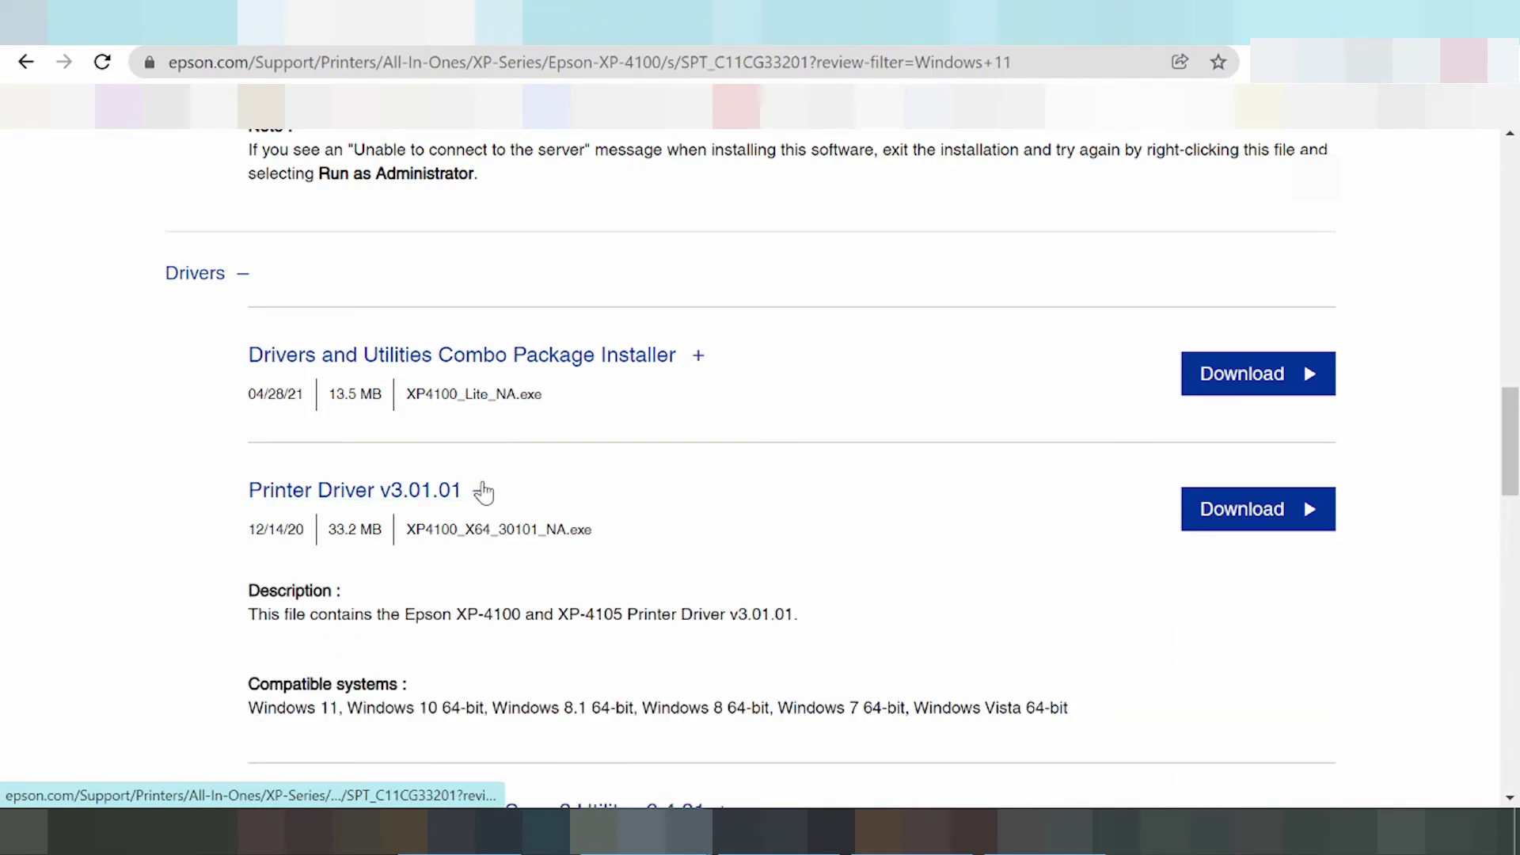
{"action": "scroll", "coordinate": [483, 493], "scroll_direction": "down", "scroll_amount": 3}
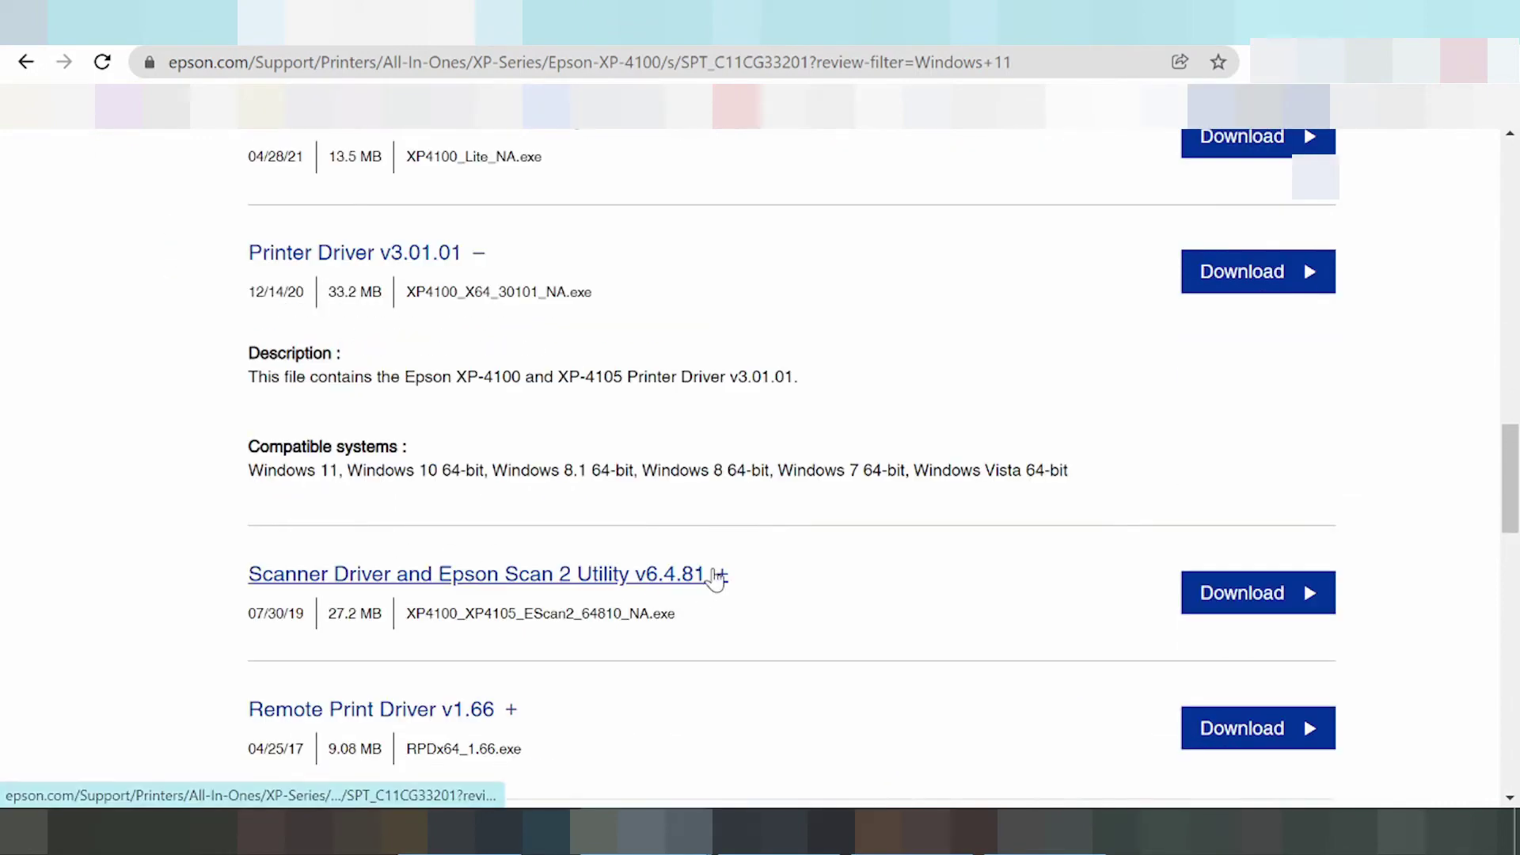
- Expand the Scanner Driver and Remote Print Driver details and highlight 'Wi-Fi' in the note
{"action": "left_click", "coordinate": [718, 577]}
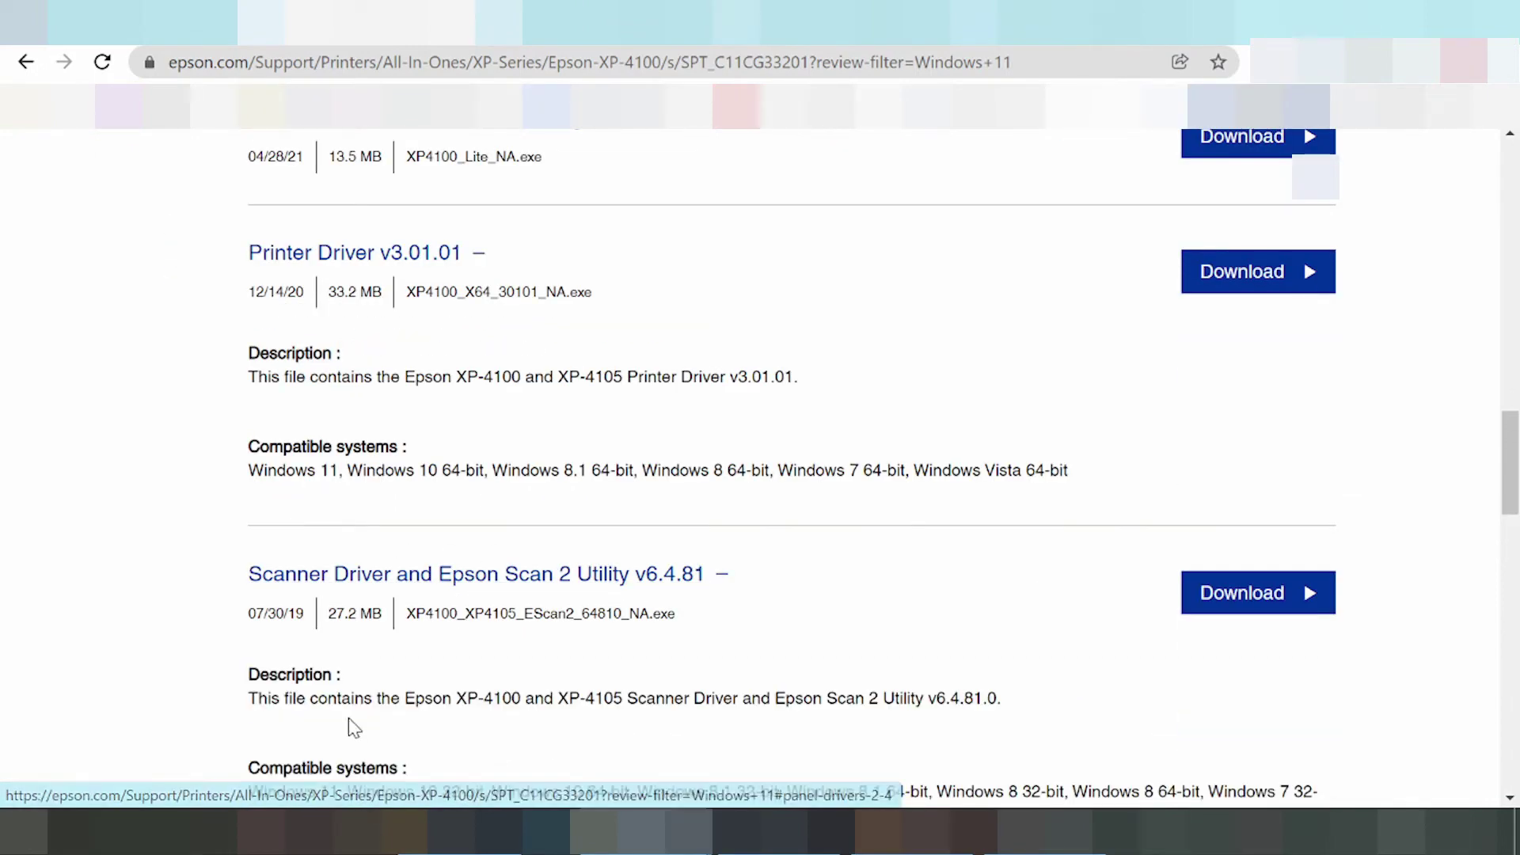
{"action": "scroll", "coordinate": [357, 697], "scroll_direction": "down", "scroll_amount": 5}
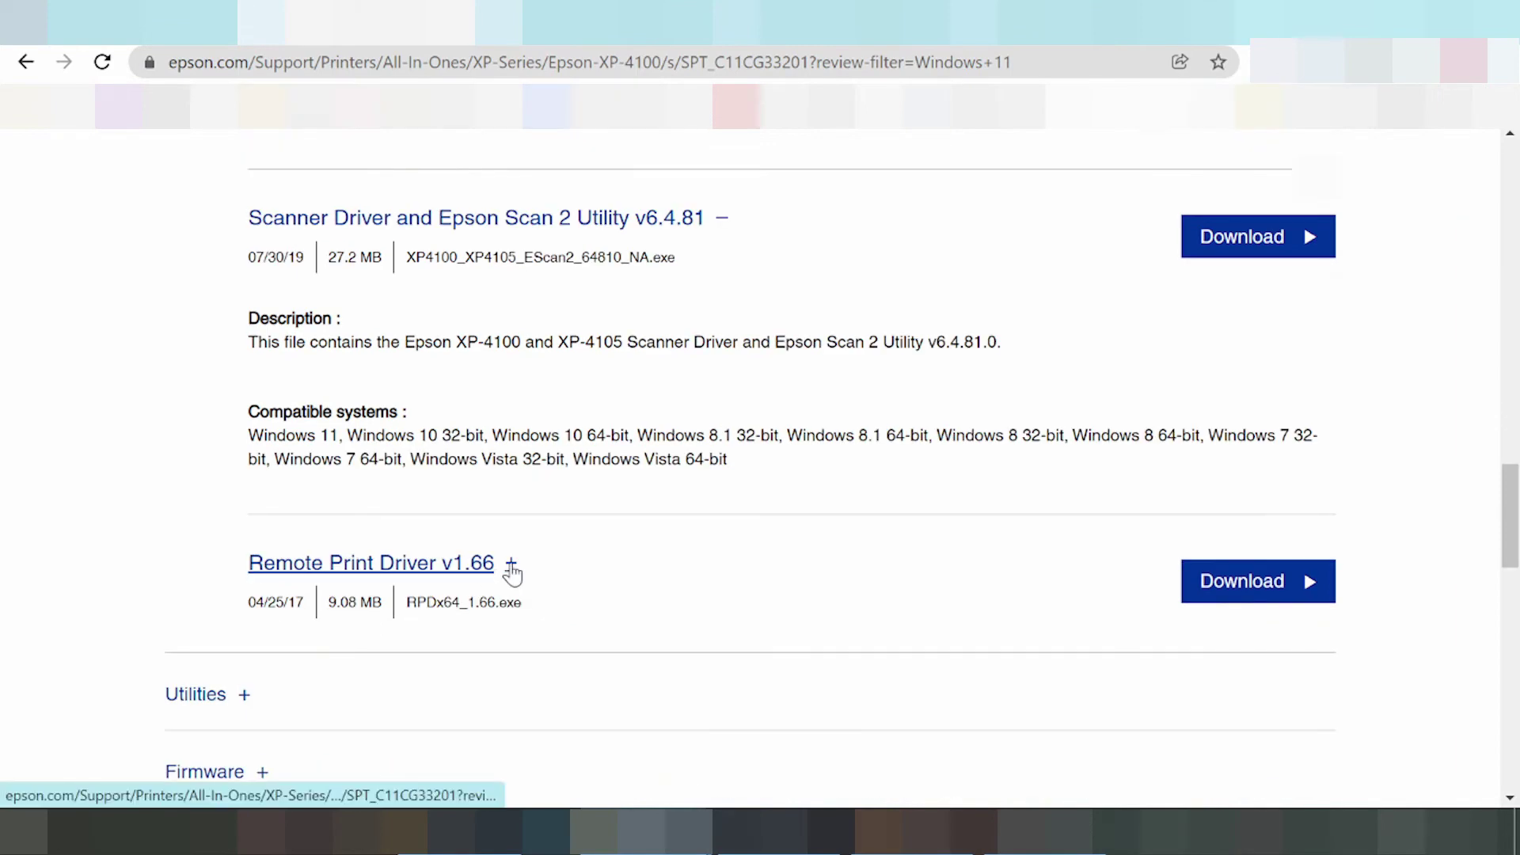
{"action": "left_click", "coordinate": [511, 569]}
{"action": "scroll", "coordinate": [507, 586], "scroll_direction": "down", "scroll_amount": 2}
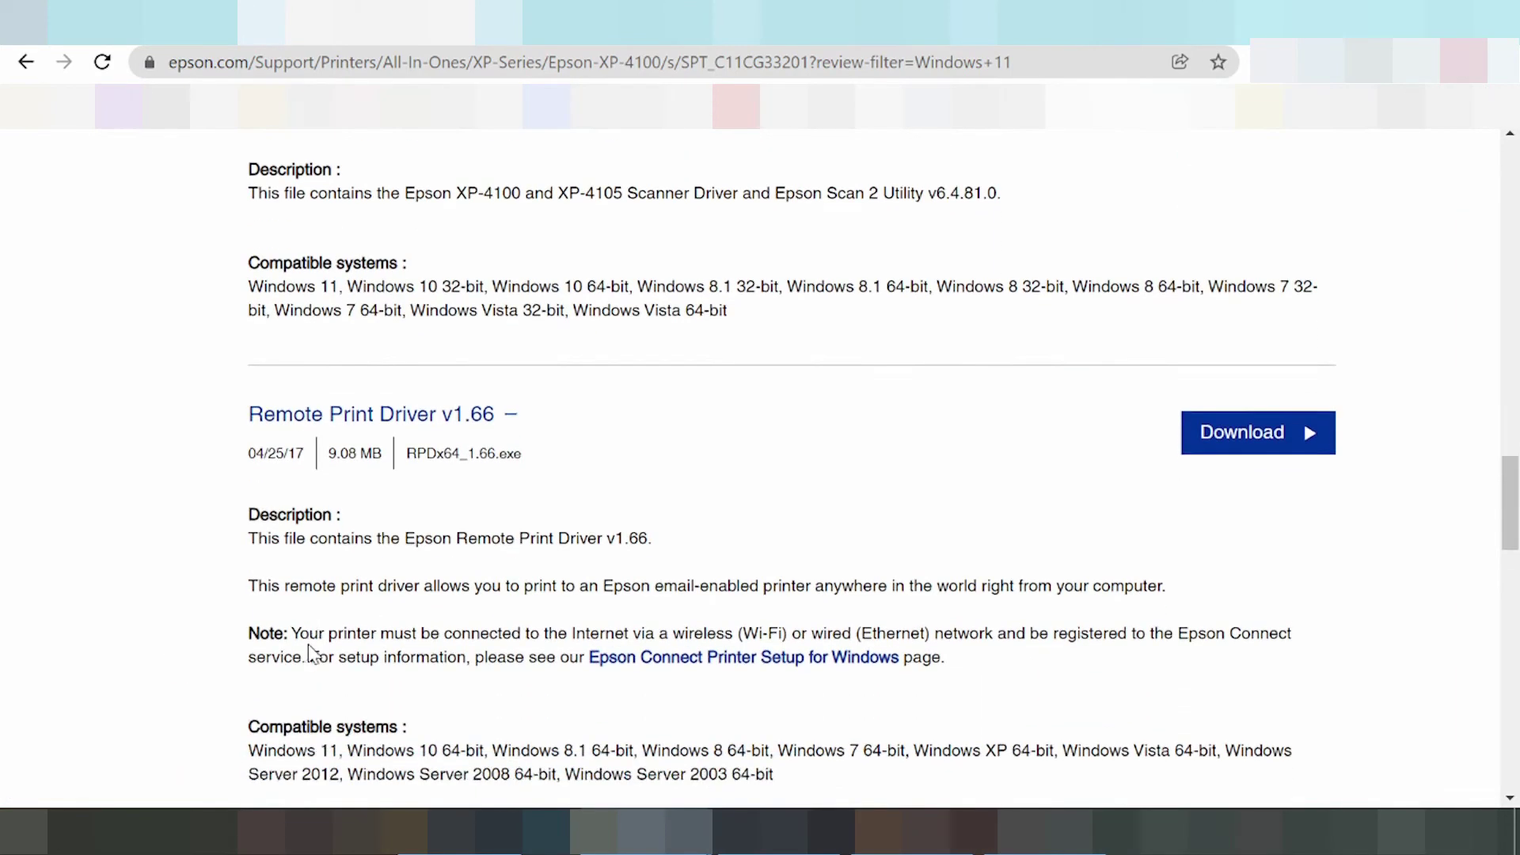
{"action": "scroll", "coordinate": [311, 653], "scroll_direction": "down", "scroll_amount": 1}
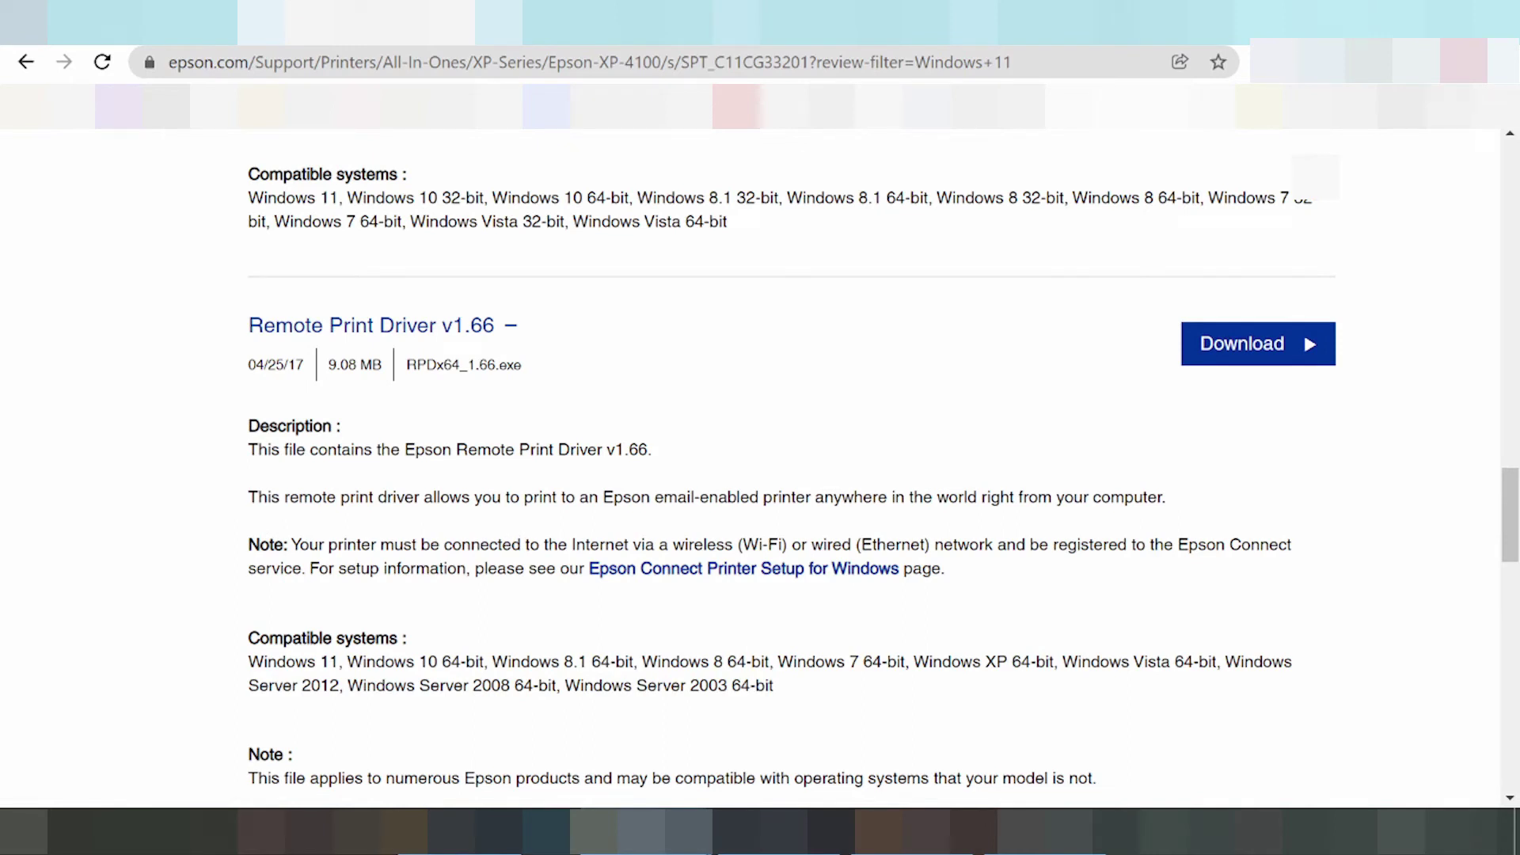
{"action": "left_click_drag", "start_coordinate": [742, 545], "coordinate": [783, 545]}
- Scroll back up to the Combo Package Installer under Recommended For You
{"action": "scroll", "coordinate": [816, 586], "scroll_direction": "up", "scroll_amount": 10}
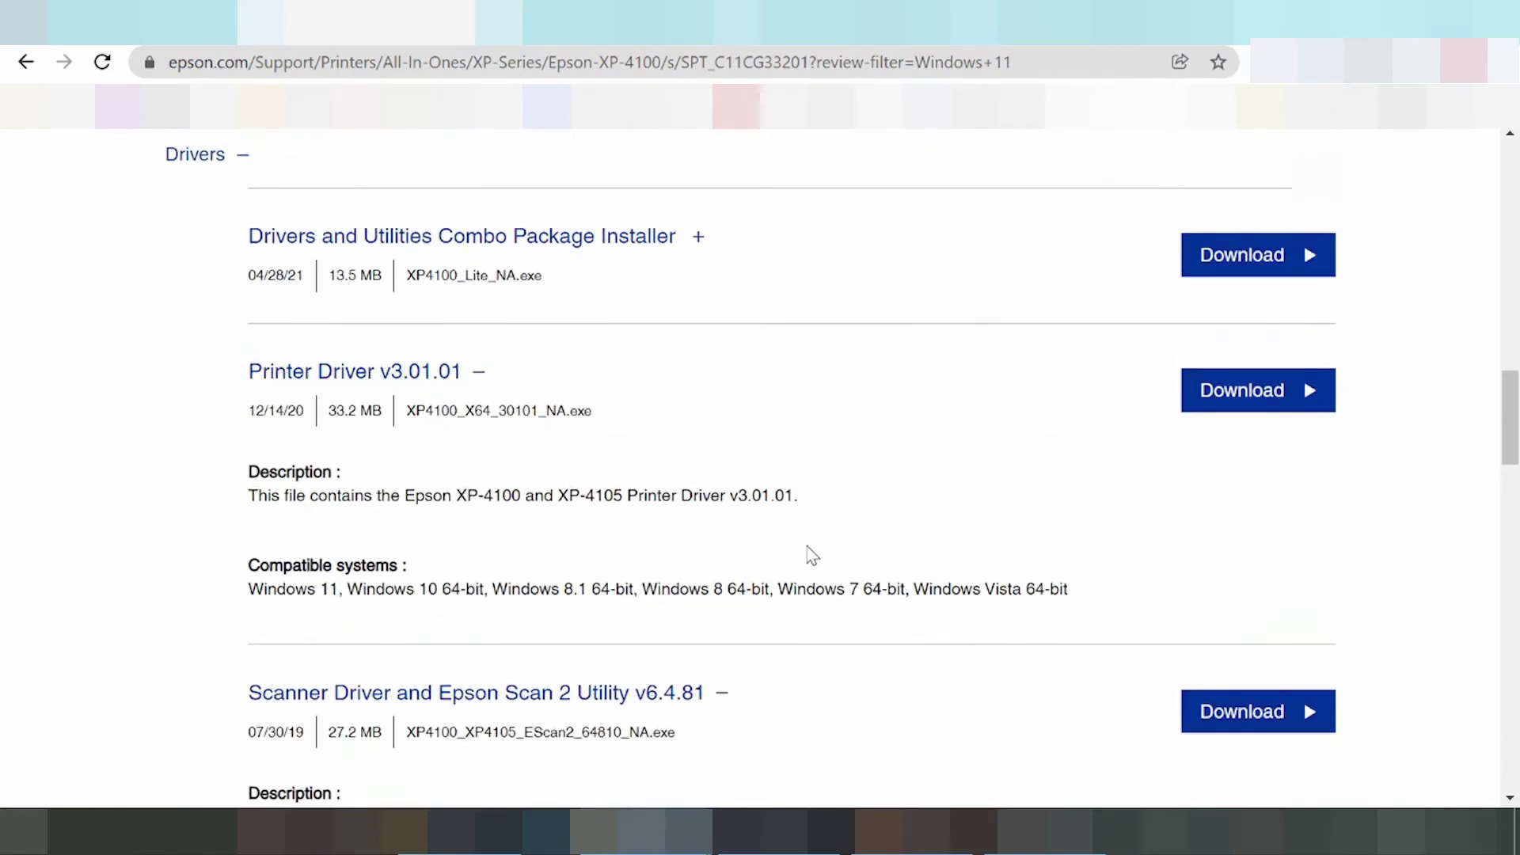
{"action": "scroll", "coordinate": [784, 543], "scroll_direction": "up", "scroll_amount": 6}
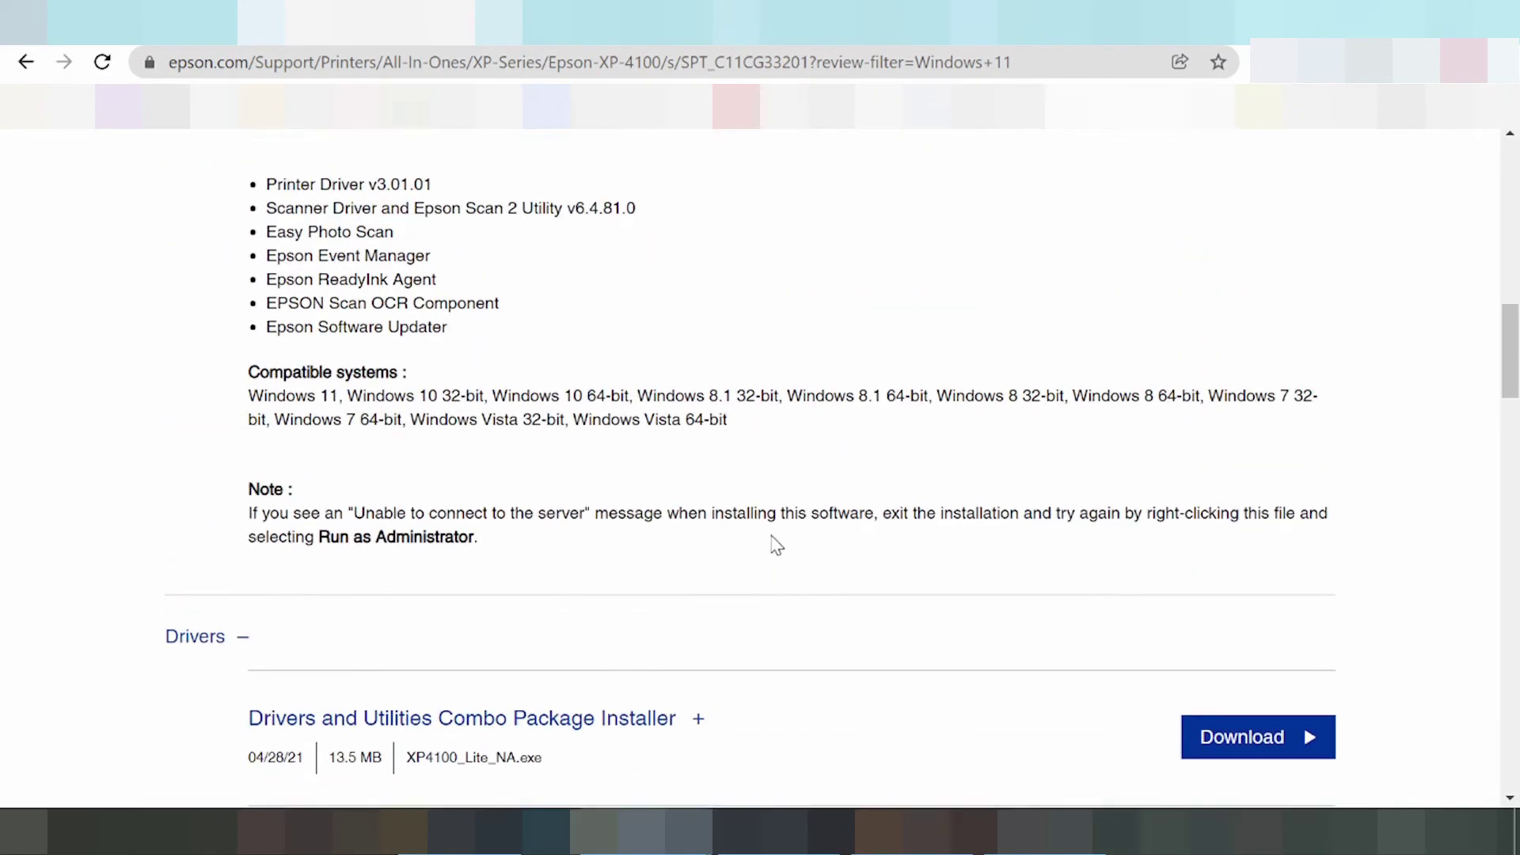
{"action": "scroll", "coordinate": [669, 495], "scroll_direction": "up", "scroll_amount": 2}
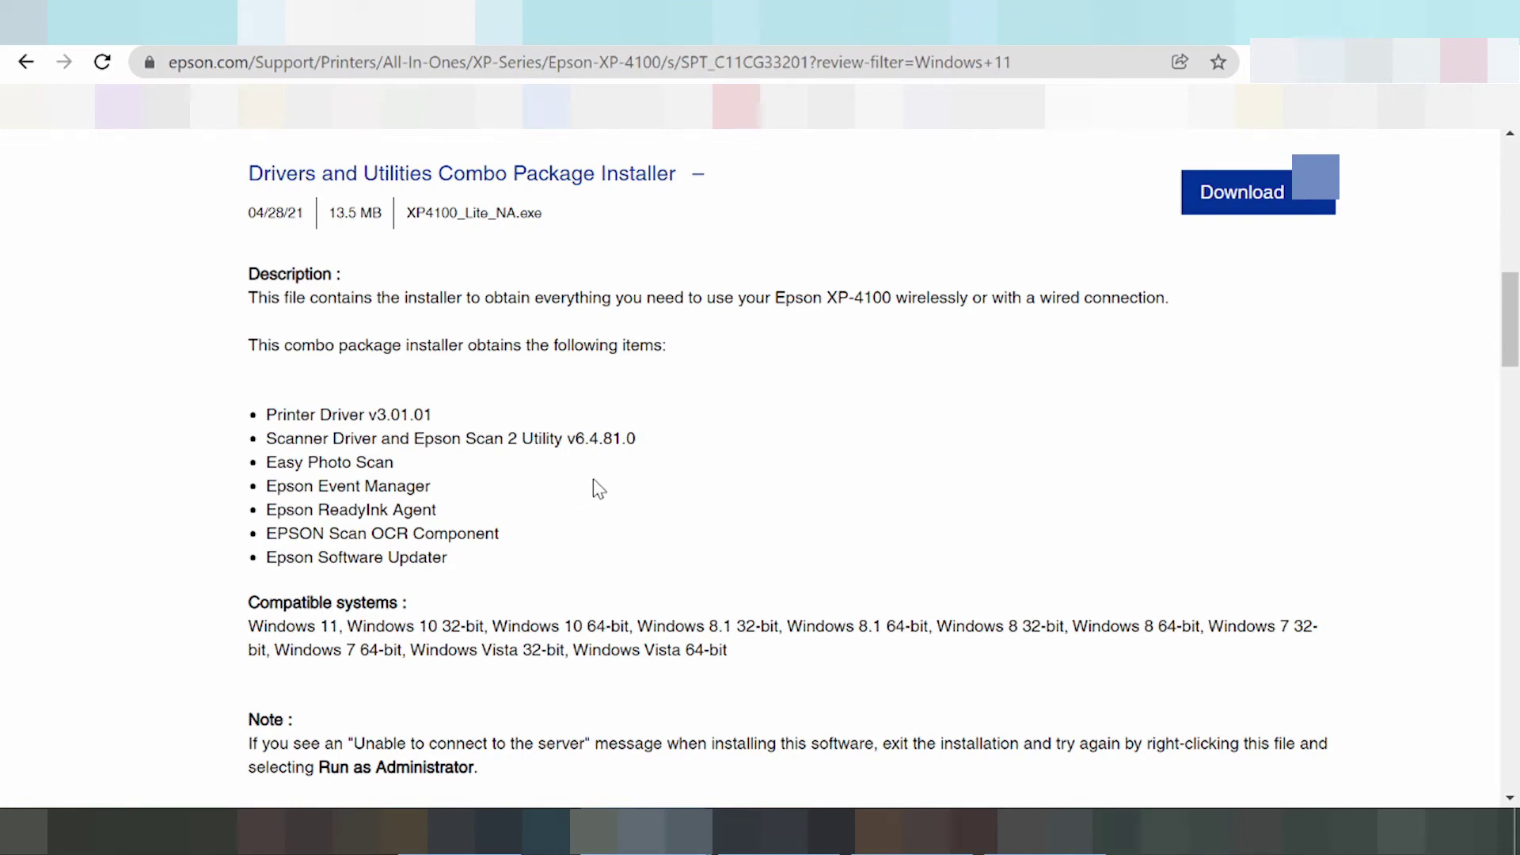
{"action": "scroll", "coordinate": [590, 487], "scroll_direction": "up", "scroll_amount": 2}
{"action": "scroll", "coordinate": [593, 448], "scroll_direction": "up", "scroll_amount": 1}
{"action": "scroll", "coordinate": [594, 448], "scroll_direction": "up", "scroll_amount": 1}
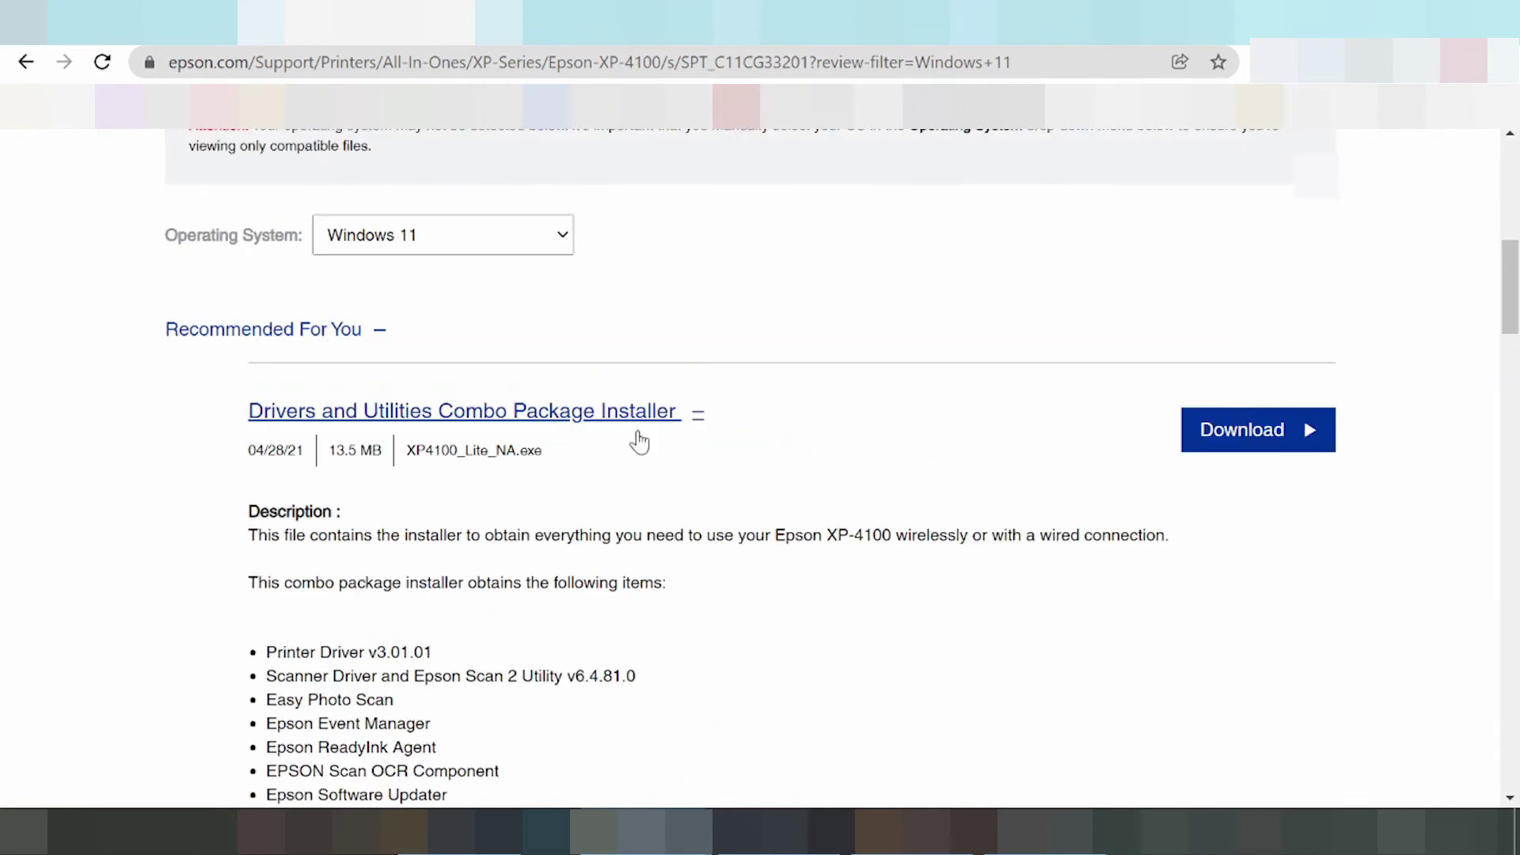
- Download the combo installer XP4100_Lite_NA.exe (13.5 MB)
{"action": "left_click", "coordinate": [1269, 449]}
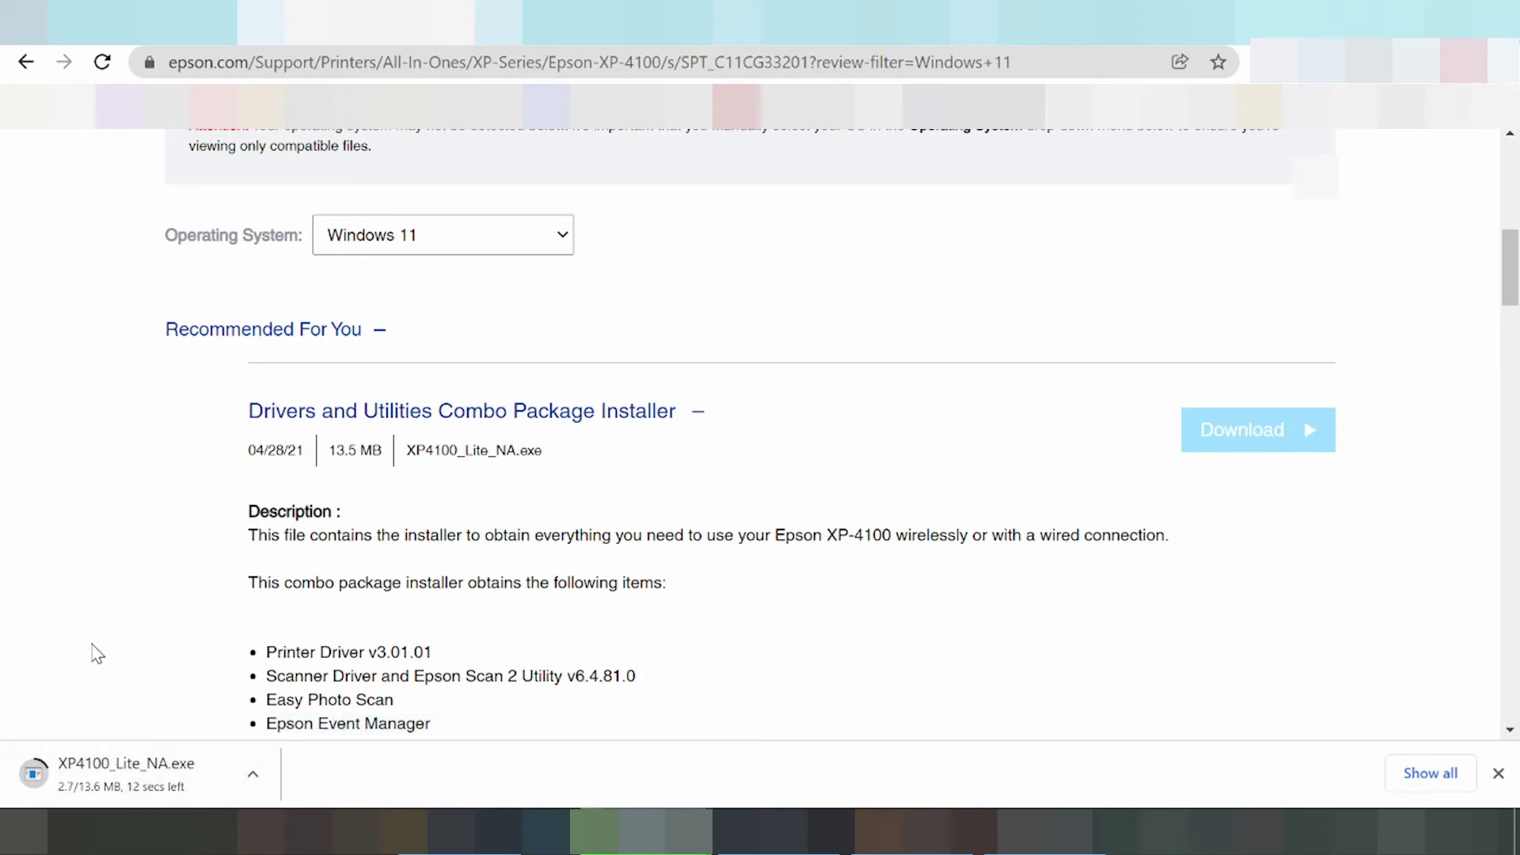
{"action": "scroll", "coordinate": [103, 633], "scroll_direction": "down", "scroll_amount": 3}
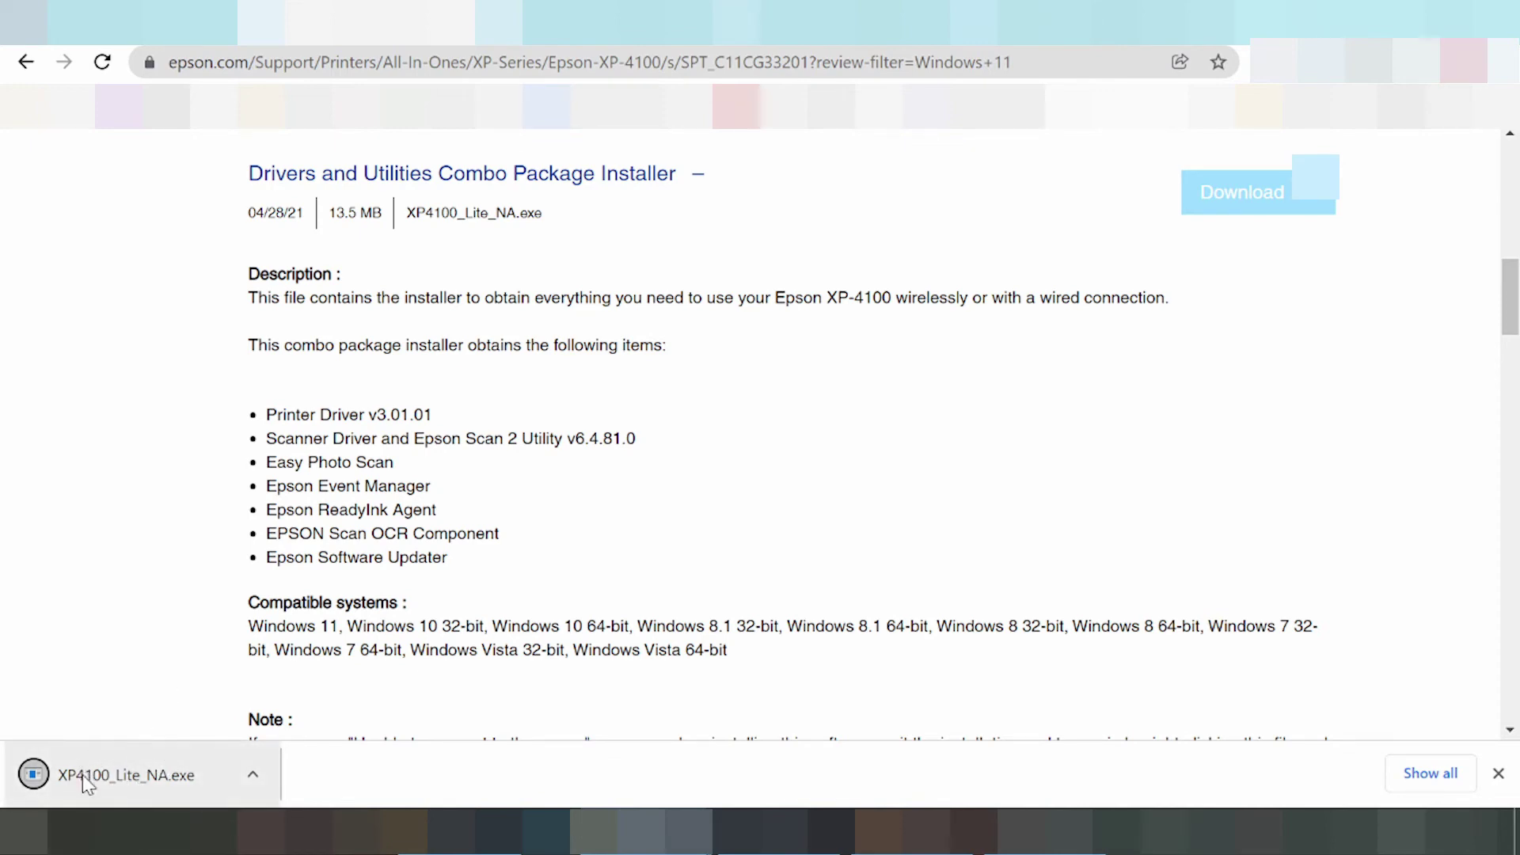
{"action": "scroll", "coordinate": [339, 625], "scroll_direction": "down", "scroll_amount": 3}
- Highlight the 'Run as Administrator' note, then switch to the Google results for EXPRESSION HOME XP-3155
{"action": "left_click_drag", "start_coordinate": [320, 649], "coordinate": [479, 649]}
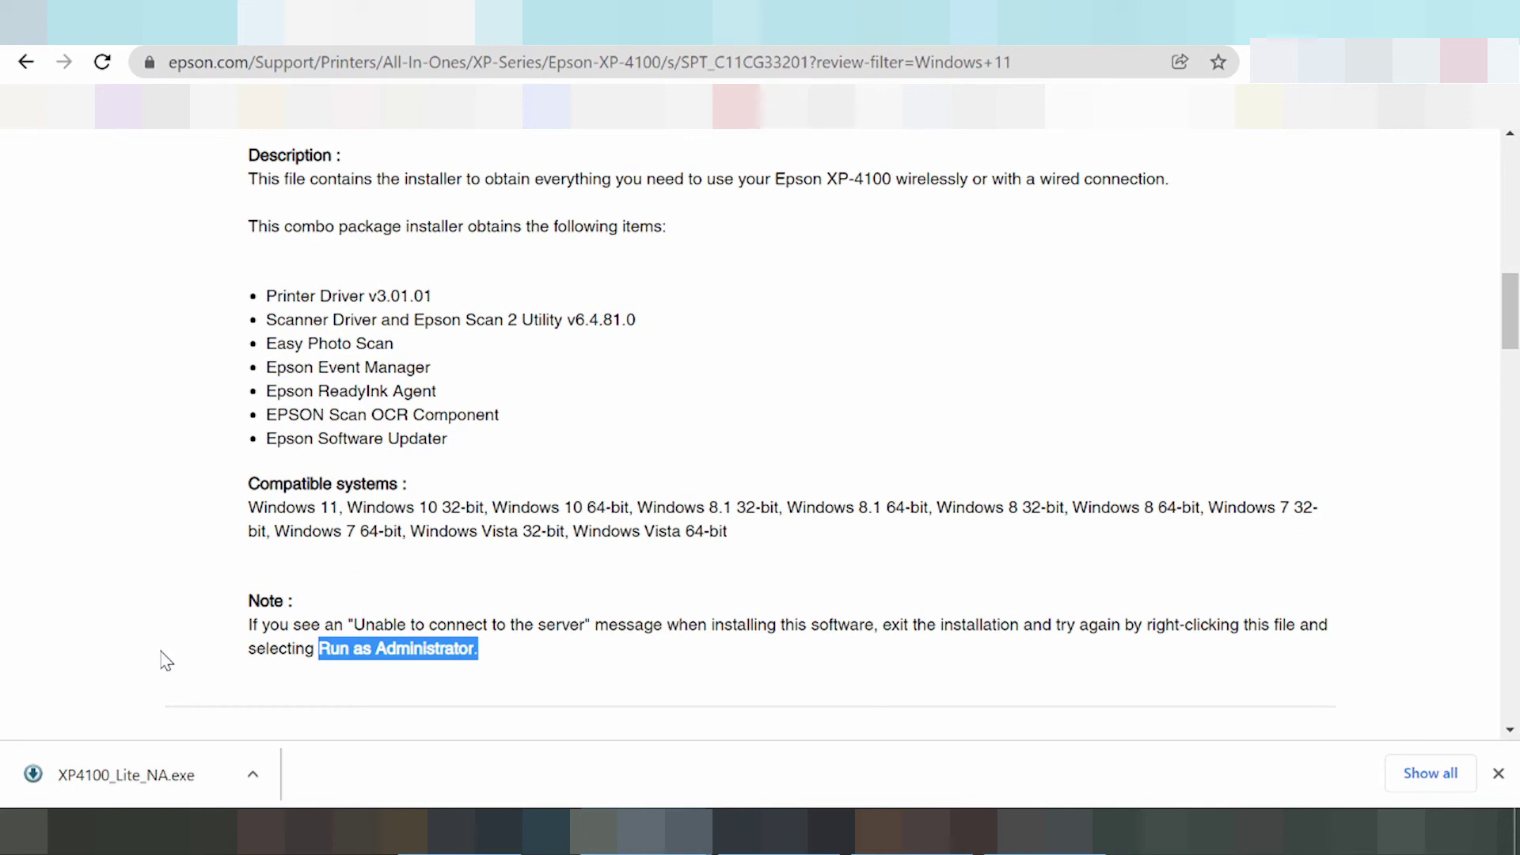
{"action": "left_click", "coordinate": [795, 832]}
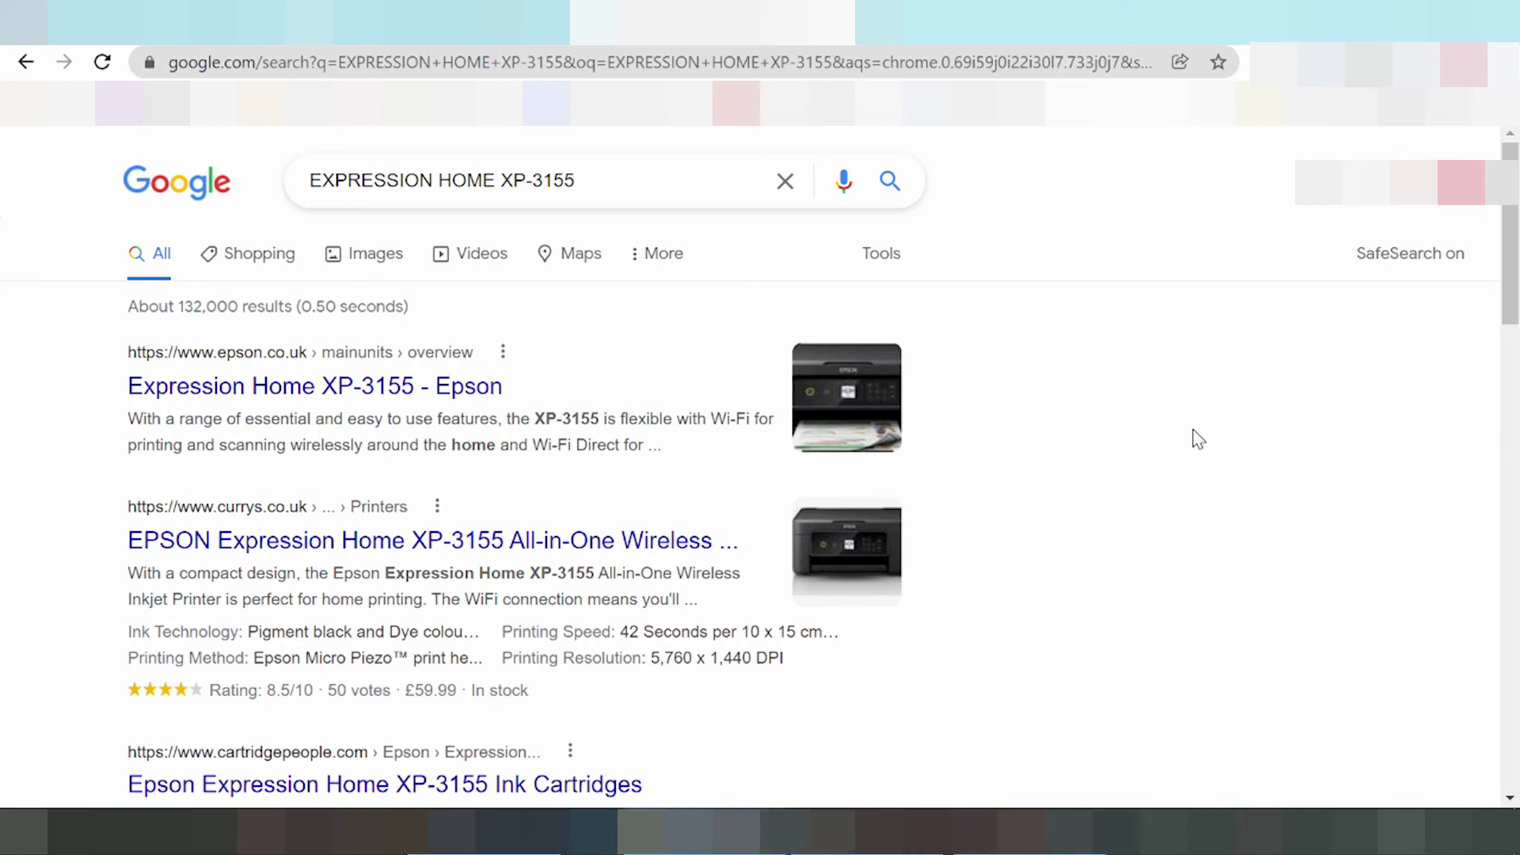
- Search Google for 'EXPRESSION HOME XP-3155 driver download' and scroll through the results
{"action": "left_click", "coordinate": [611, 184]}
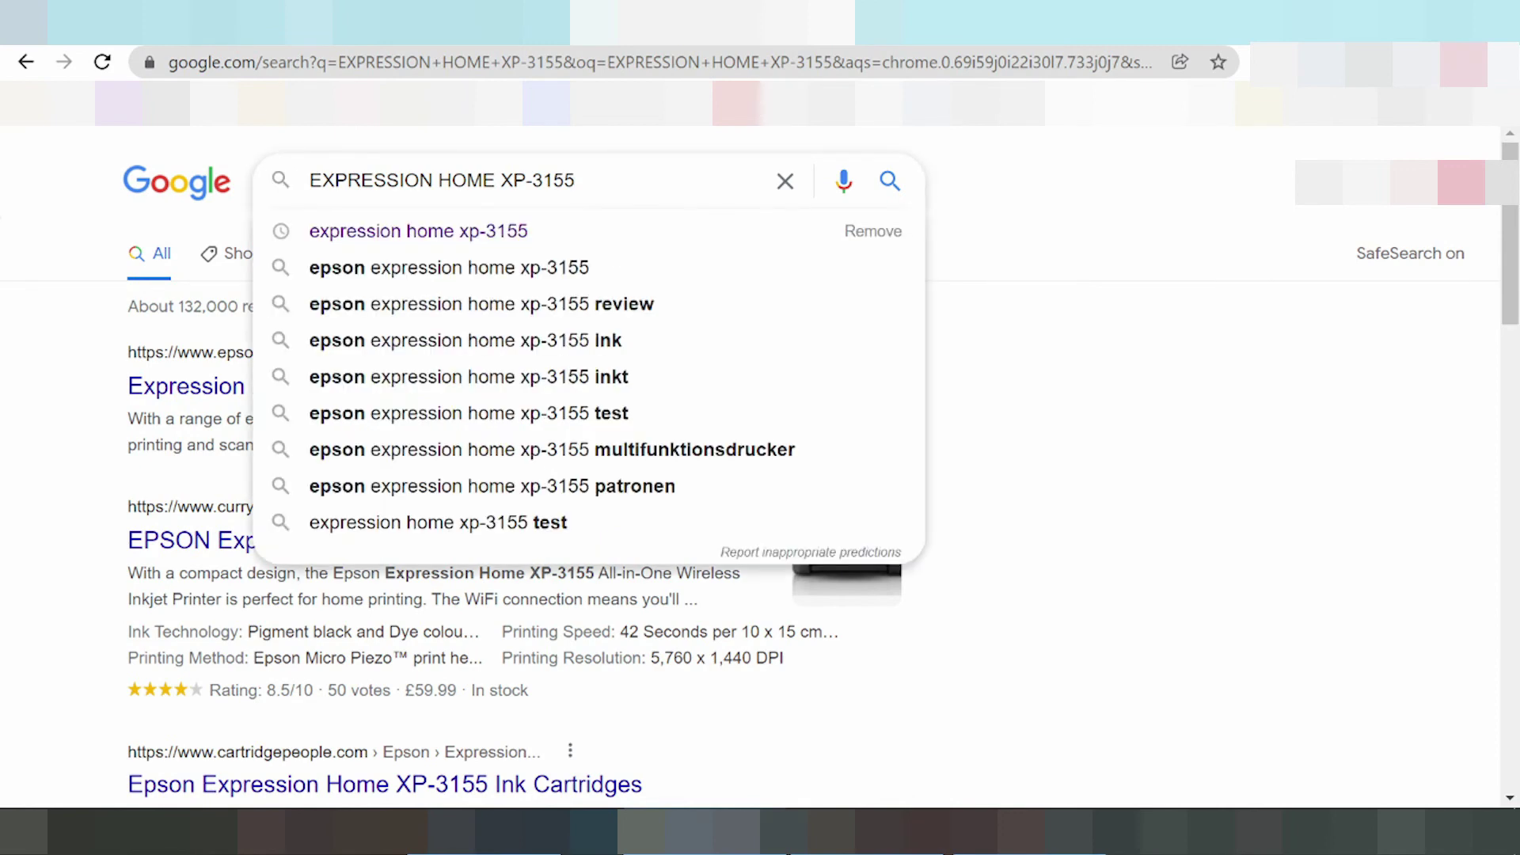
{"action": "type", "text": "driver download"}
{"action": "key", "text": "Return"}
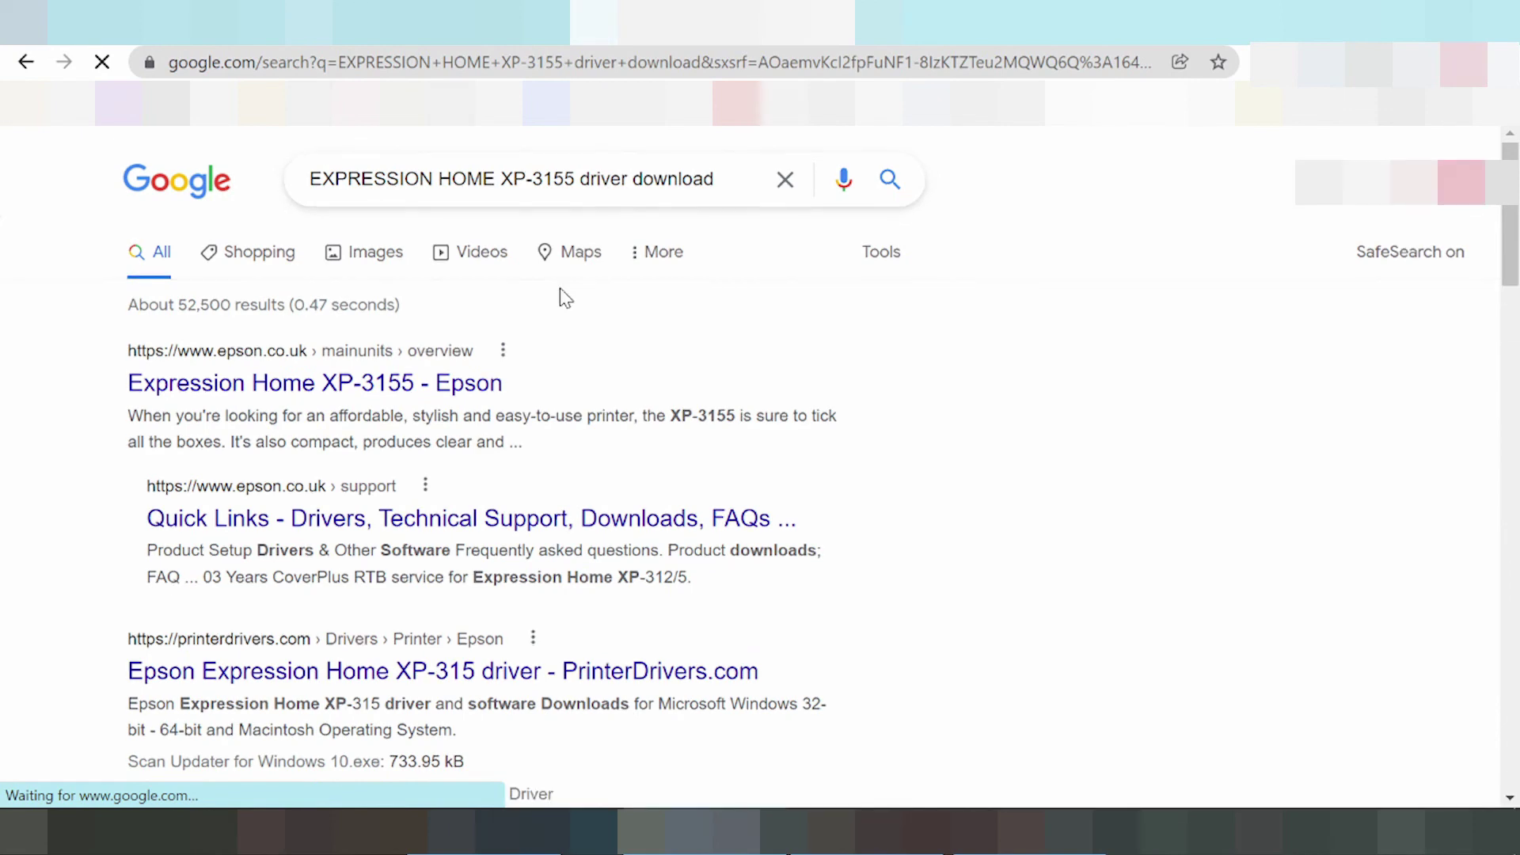
{"action": "scroll", "coordinate": [665, 253], "scroll_direction": "down", "scroll_amount": 6}
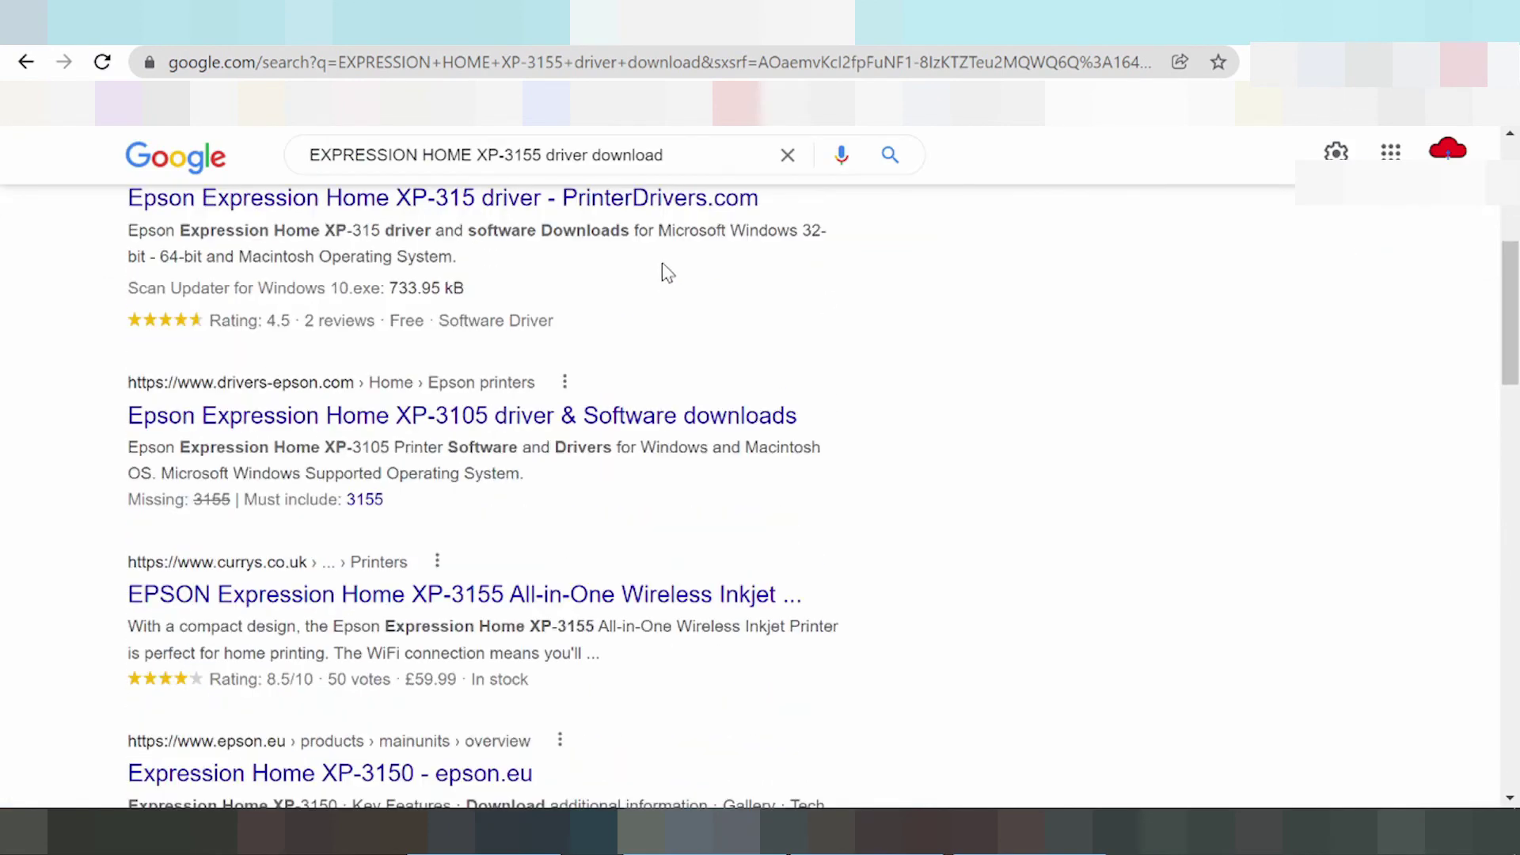
{"action": "scroll", "coordinate": [632, 271], "scroll_direction": "down", "scroll_amount": 3}
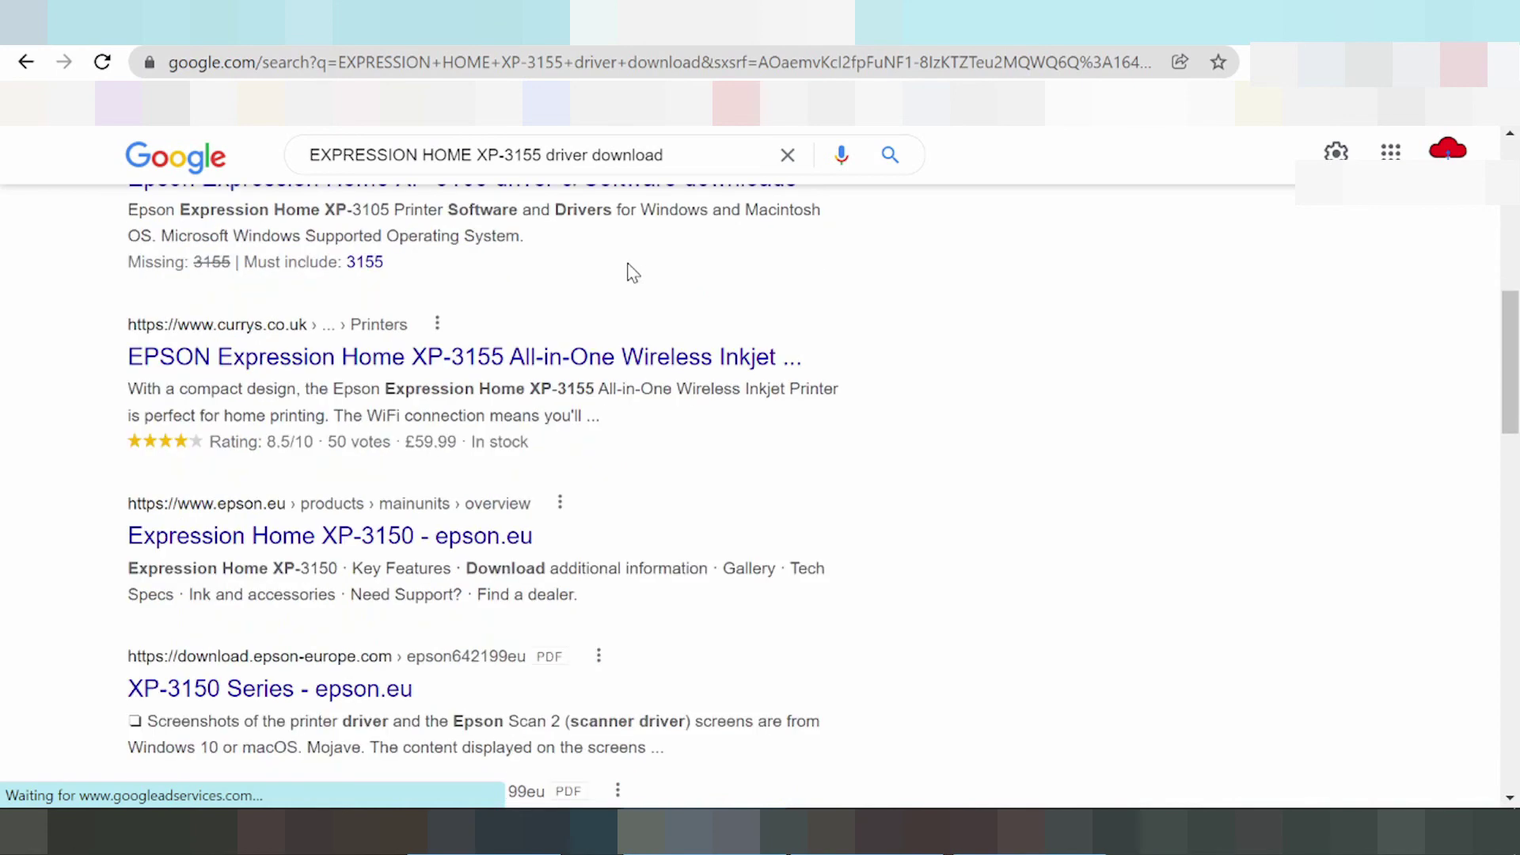
{"action": "scroll", "coordinate": [293, 388], "scroll_direction": "down", "scroll_amount": 2}
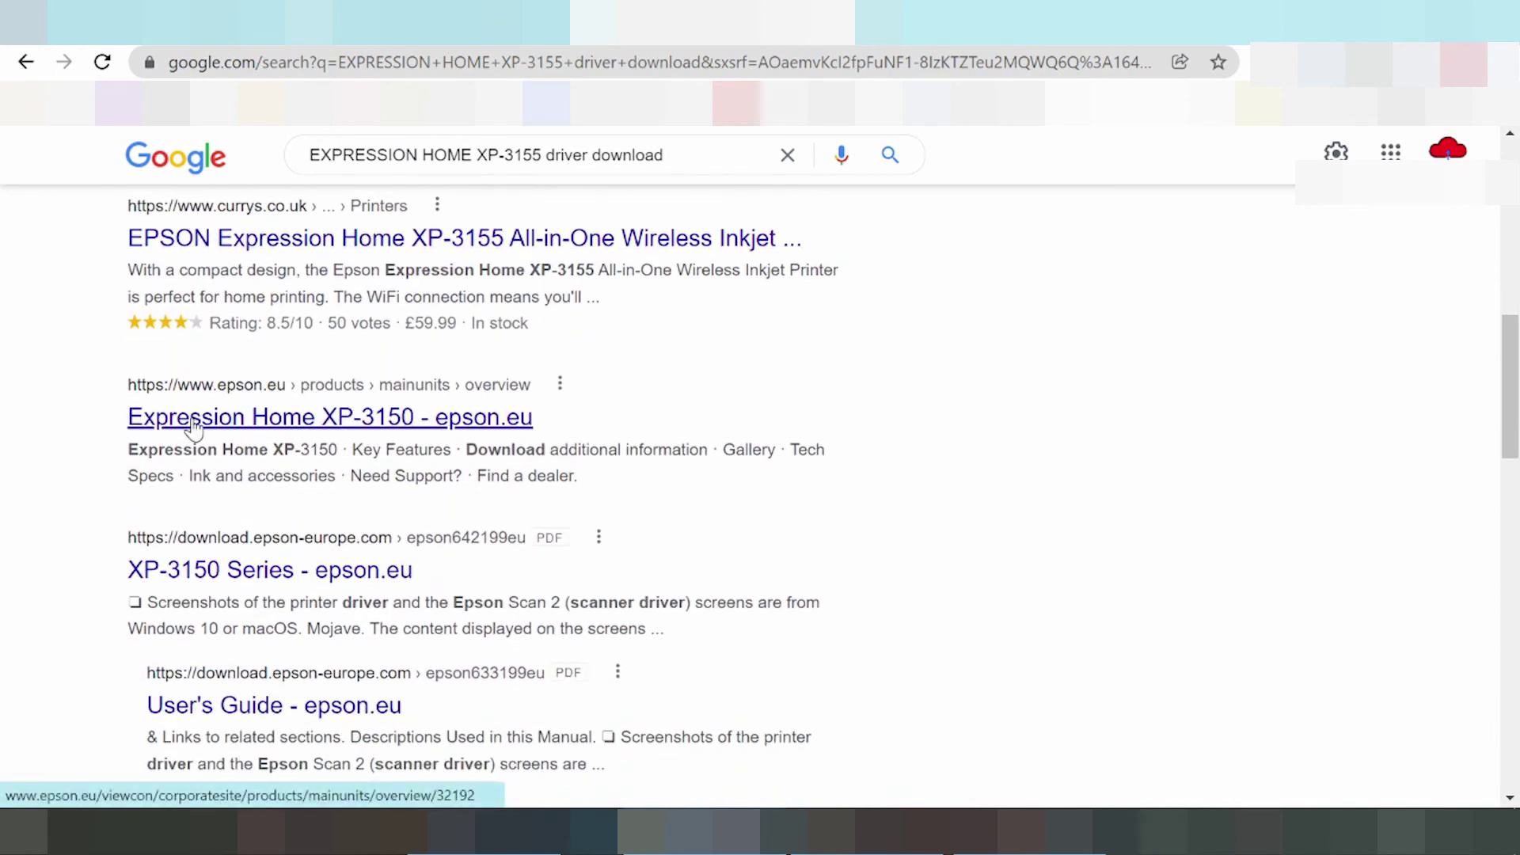
{"action": "scroll", "coordinate": [198, 431], "scroll_direction": "down", "scroll_amount": 2}
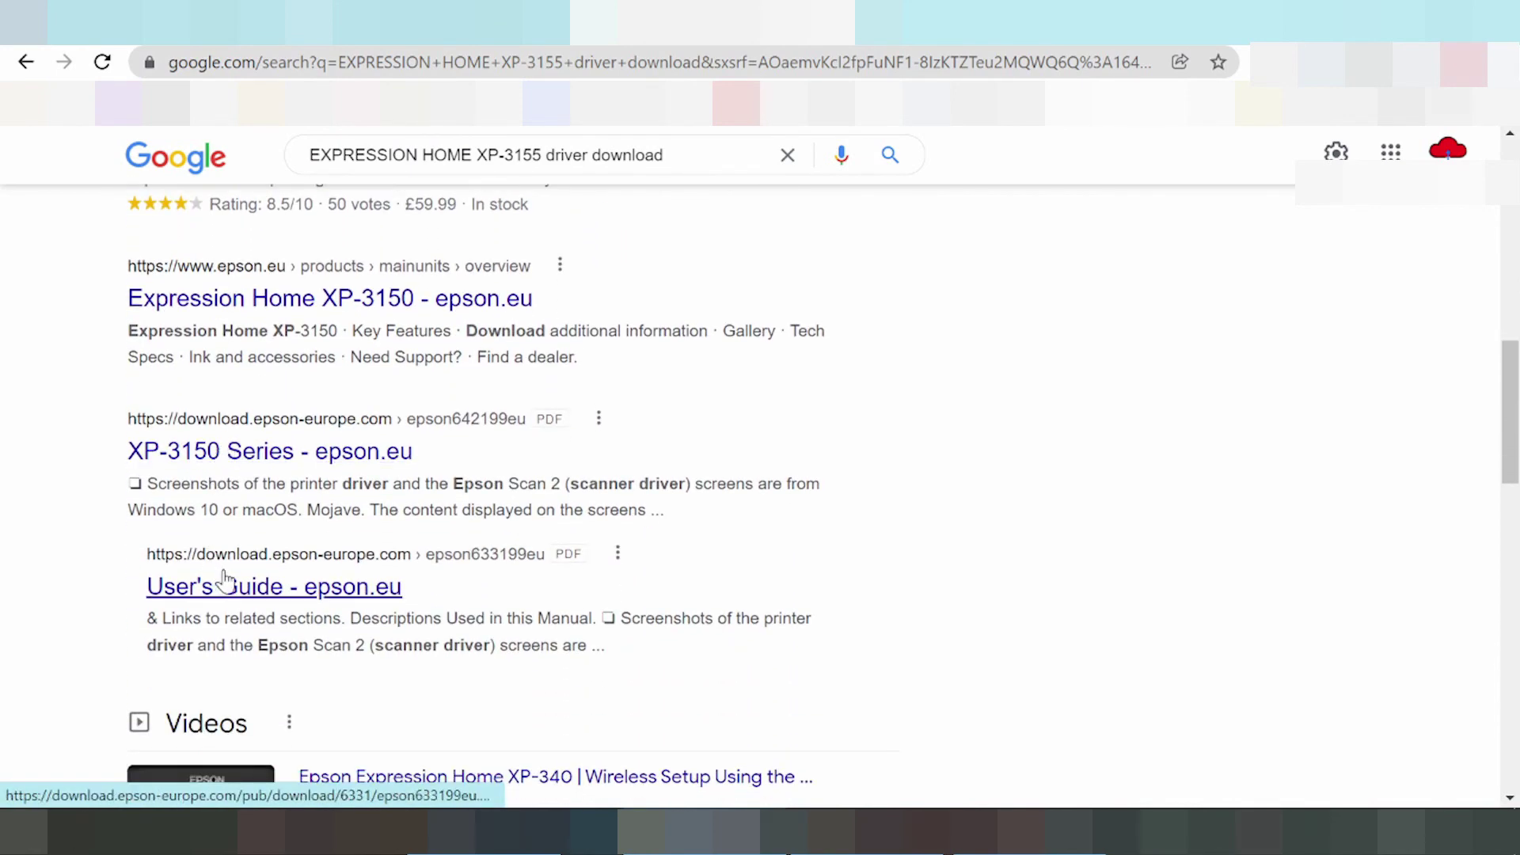
{"action": "scroll", "coordinate": [224, 580], "scroll_direction": "down", "scroll_amount": 4}
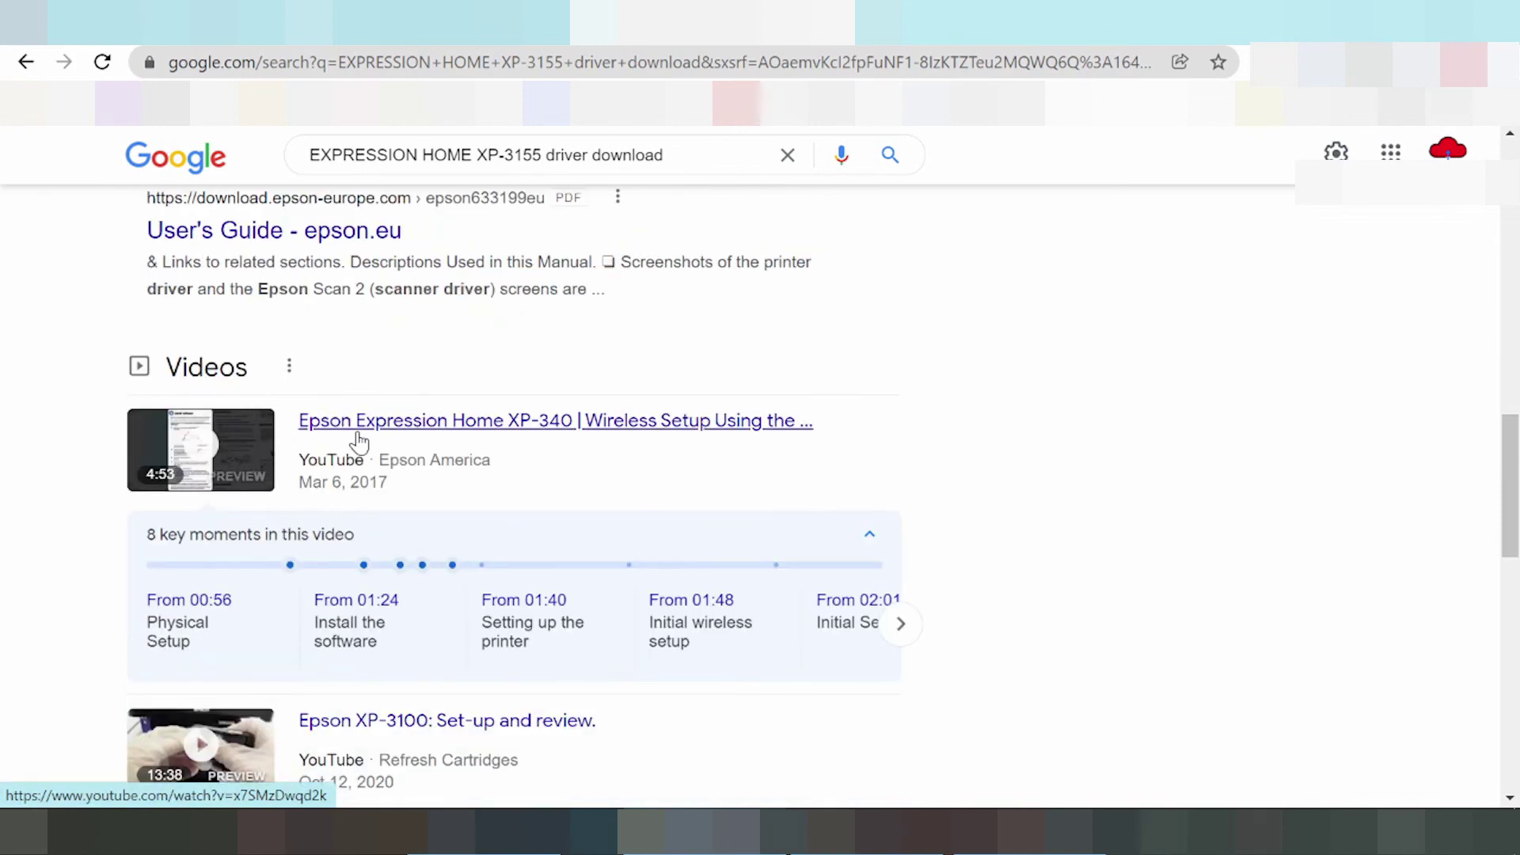
{"action": "scroll", "coordinate": [510, 435], "scroll_direction": "down", "scroll_amount": 7}
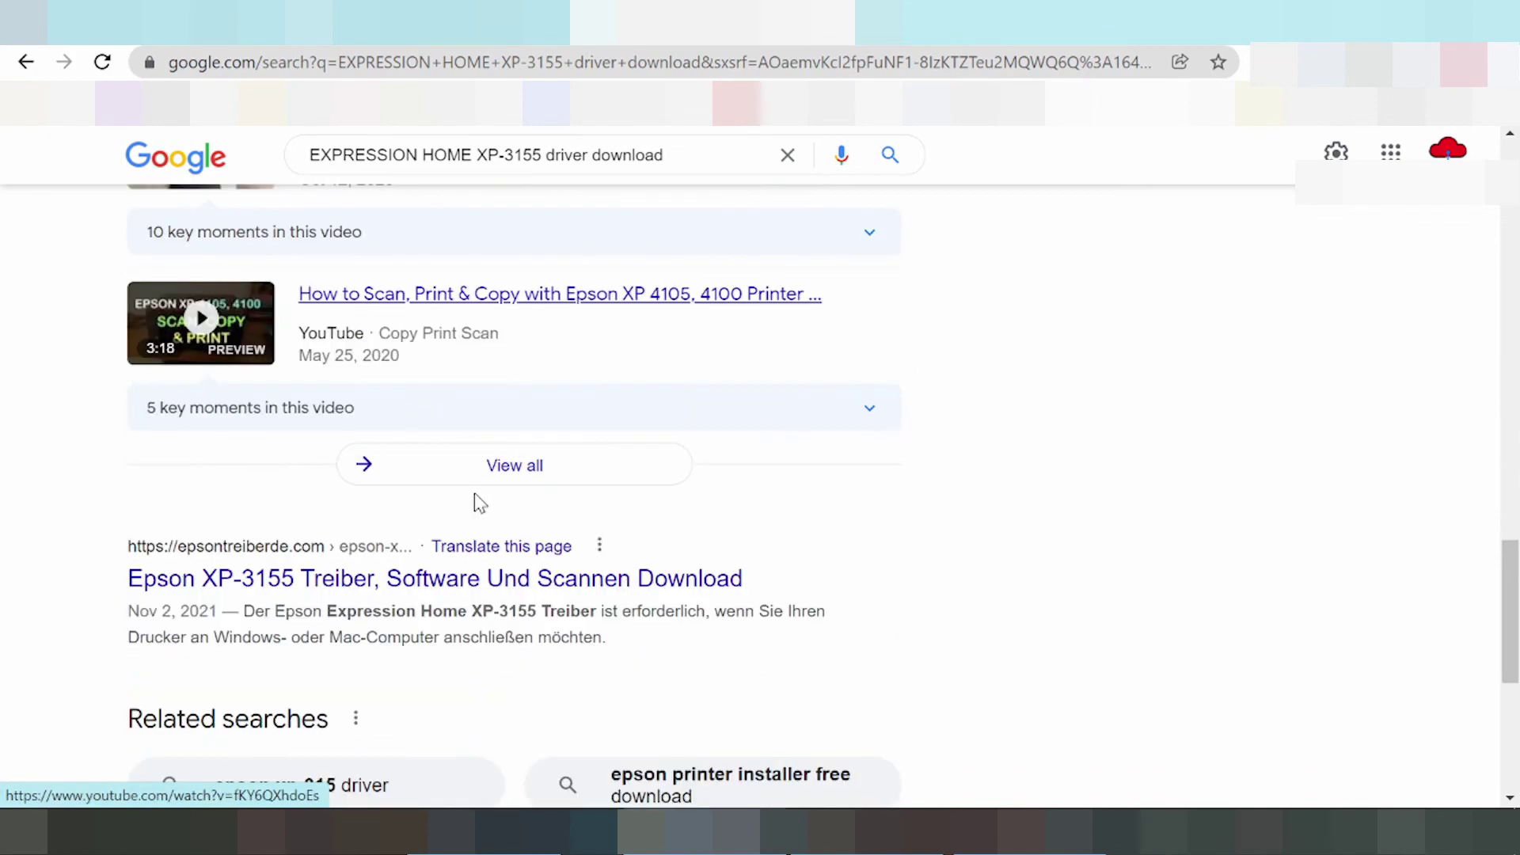
{"action": "scroll", "coordinate": [475, 495], "scroll_direction": "up", "scroll_amount": 13}
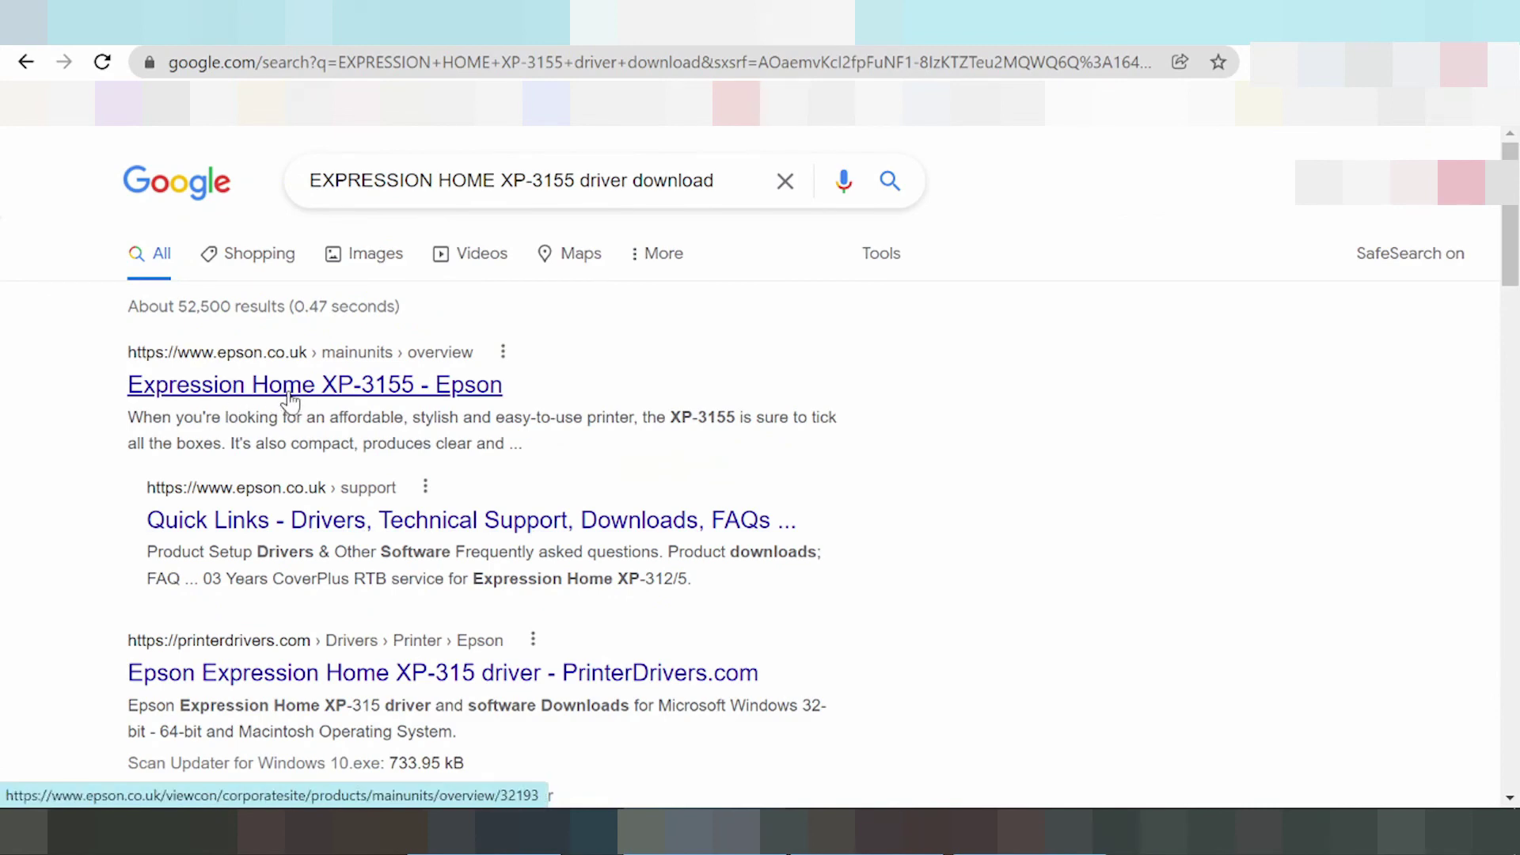
- Open the 'Expression Home XP-3155 - Epson' result and open 'Quick Links - Drivers' in a new tab
{"action": "left_click", "coordinate": [222, 388]}
{"action": "right_click", "coordinate": [370, 521]}
{"action": "left_click", "coordinate": [405, 526]}
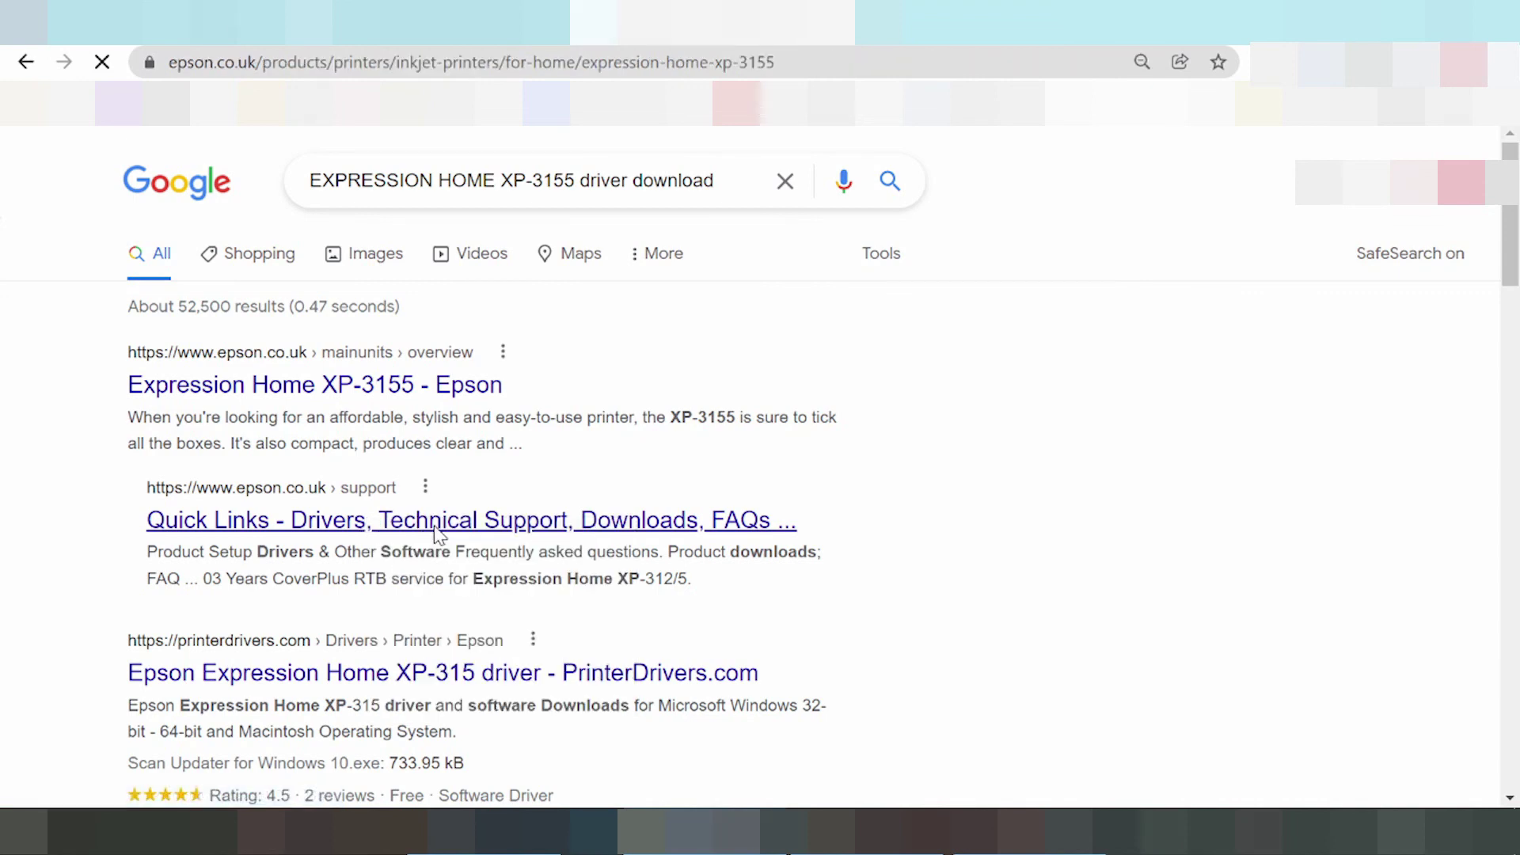